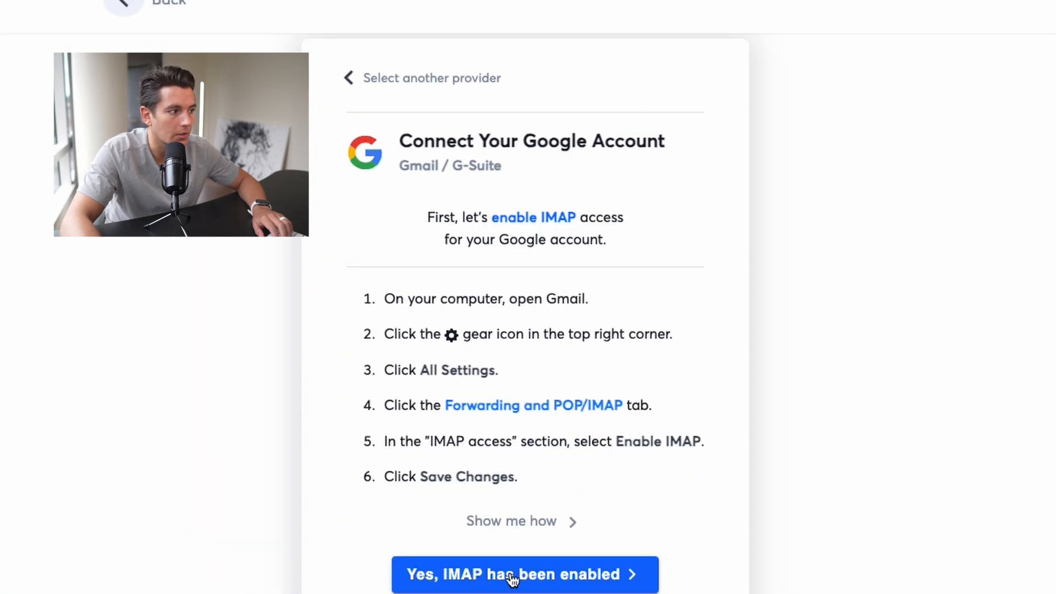
Confirm that IMAP is enabled for the Google account and choose oAuth as the connection option
click(511, 576)
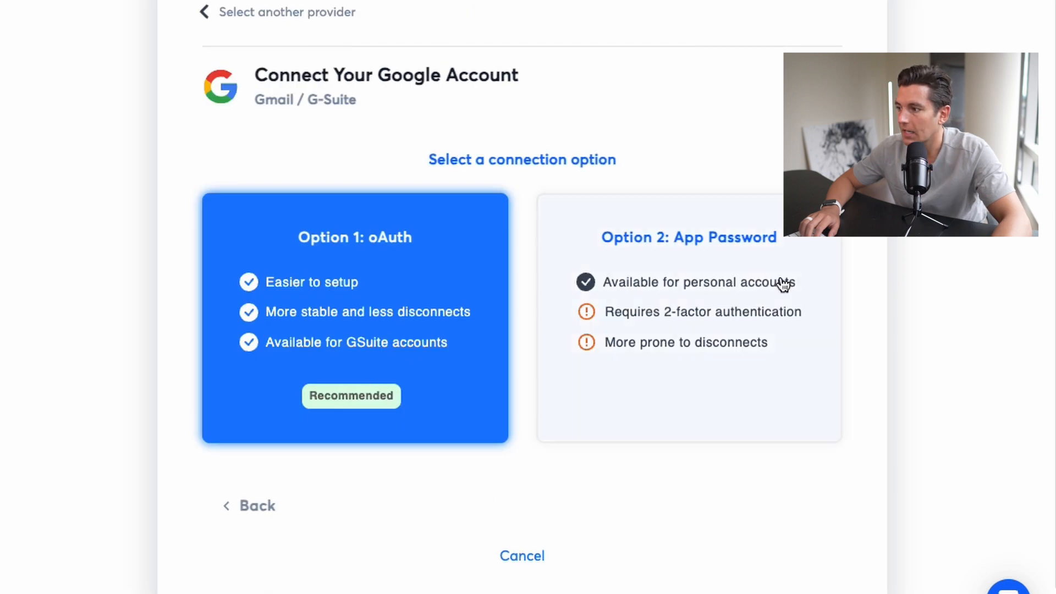
click(699, 291)
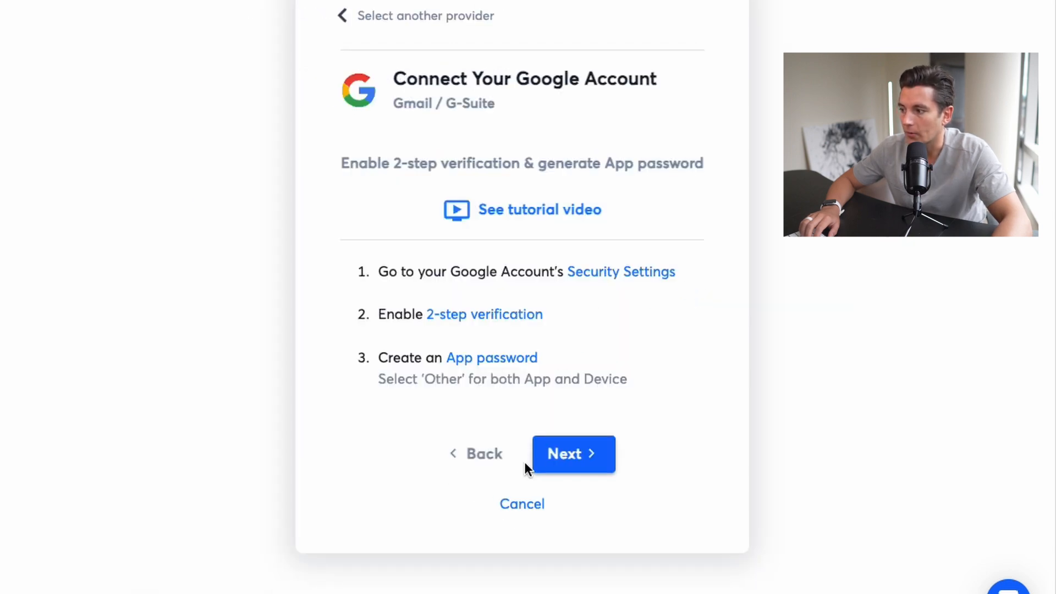
click(484, 455)
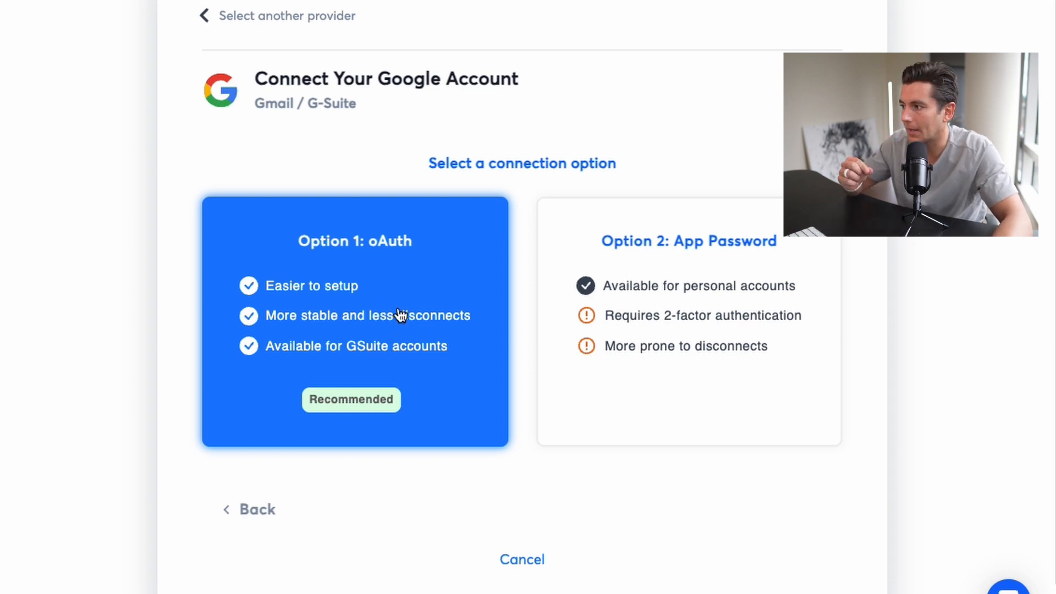
click(328, 313)
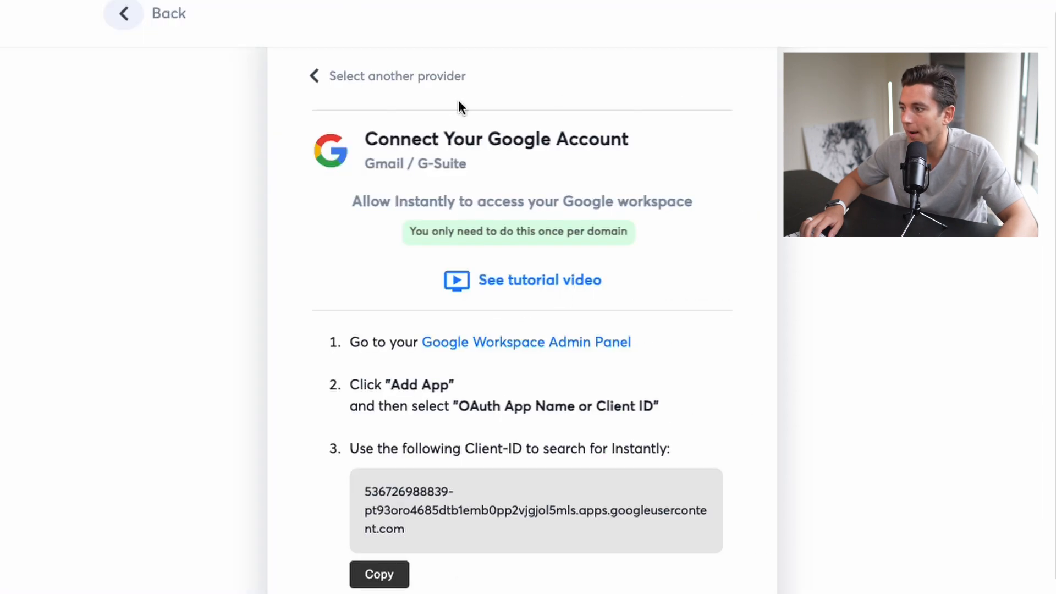
Copy Instantly's client ID, enter it in the OAuth app search of the Google Workspace admin console, and proceed with the connection in Instantly
click(378, 573)
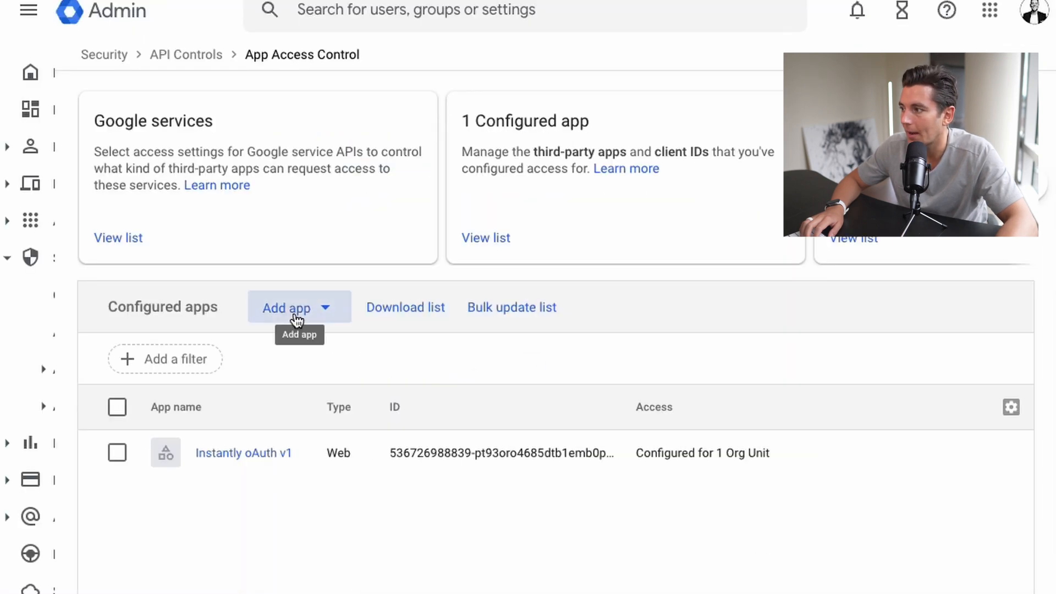
click(297, 309)
click(316, 363)
key(super+v)
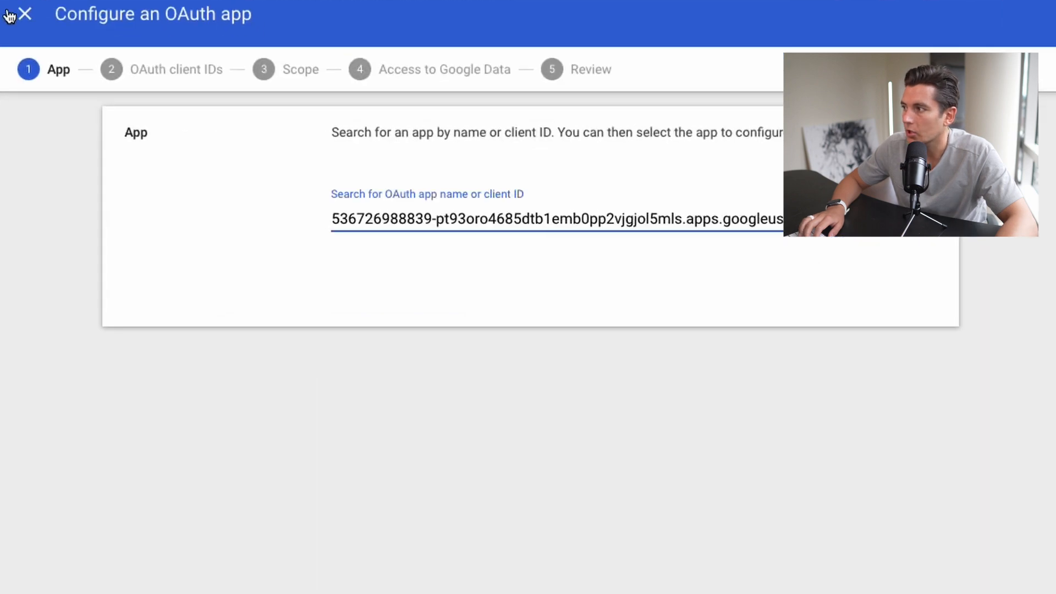
click(18, 15)
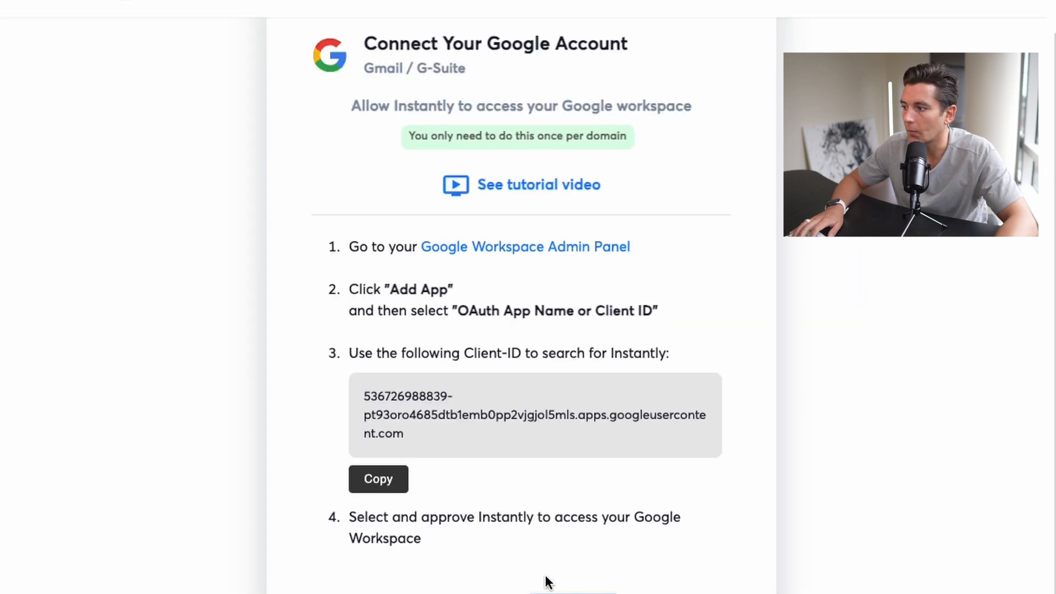
click(573, 593)
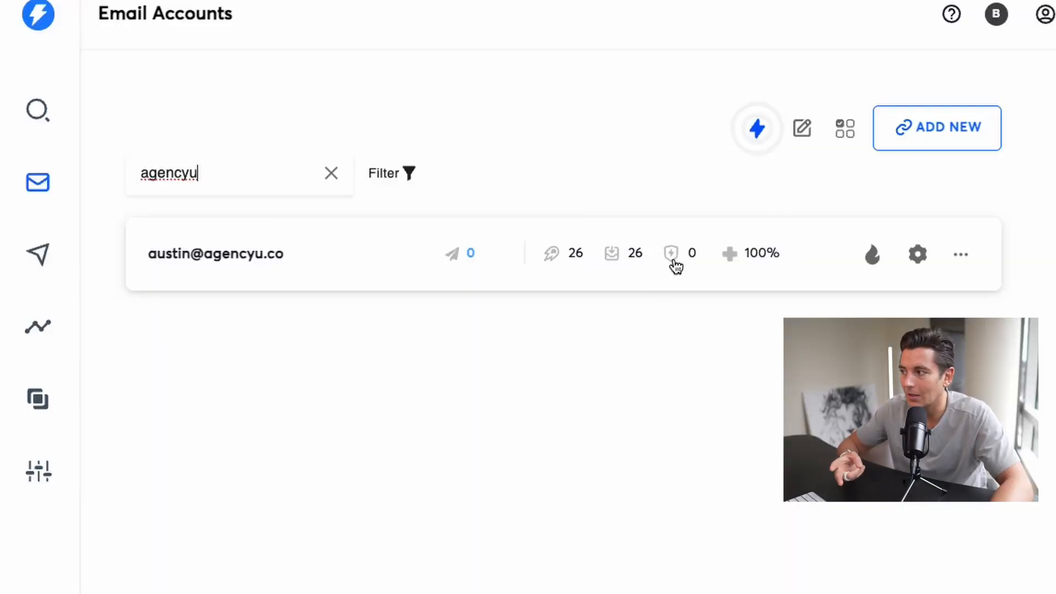
Enable warmup for the agencyu email account and open its warmup details
click(873, 261)
click(801, 250)
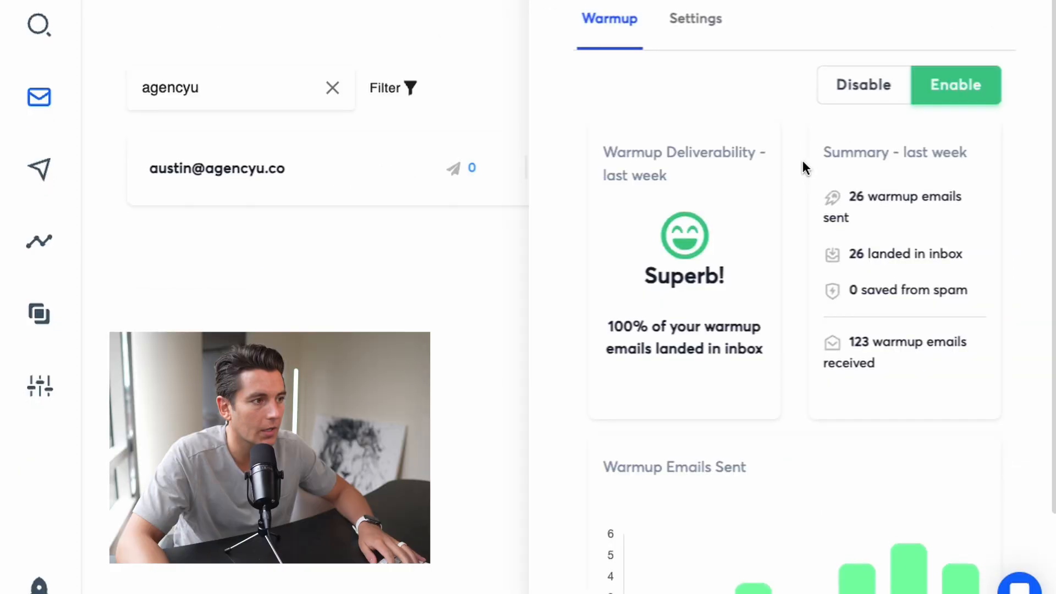
scroll(729, 282, down, 3)
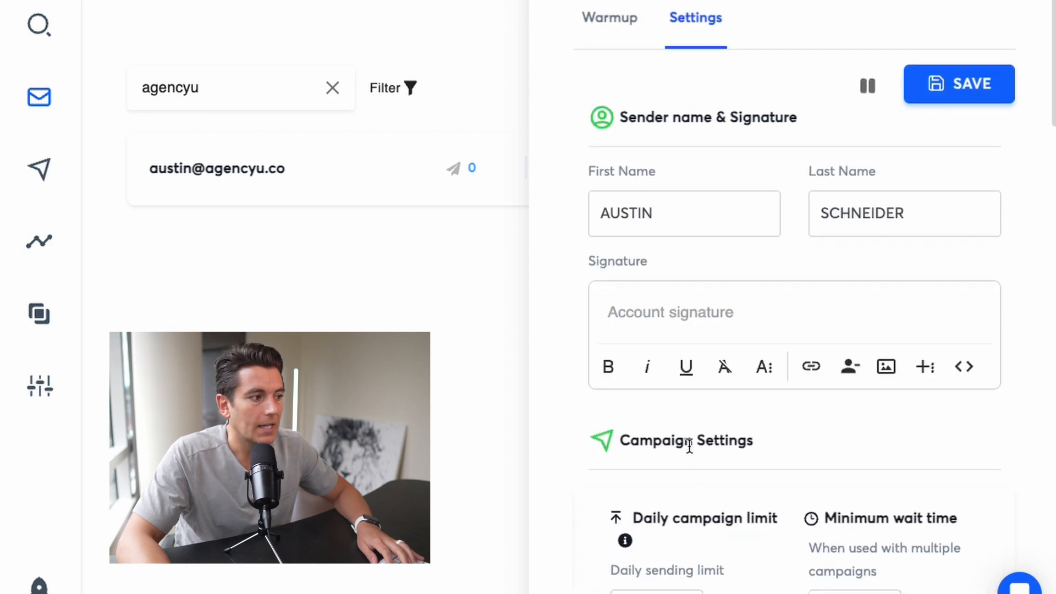
Review the email account's signature, daily campaign limit and warmup settings
scroll(688, 443, down, 2)
click(706, 187)
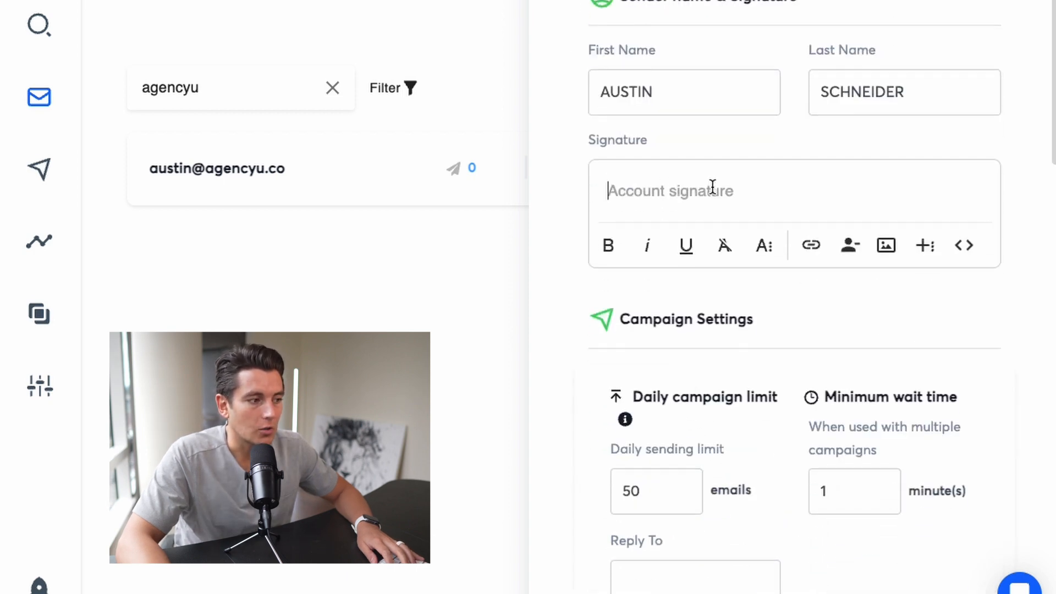
scroll(711, 187, down, 5)
drag(640, 234, 601, 228)
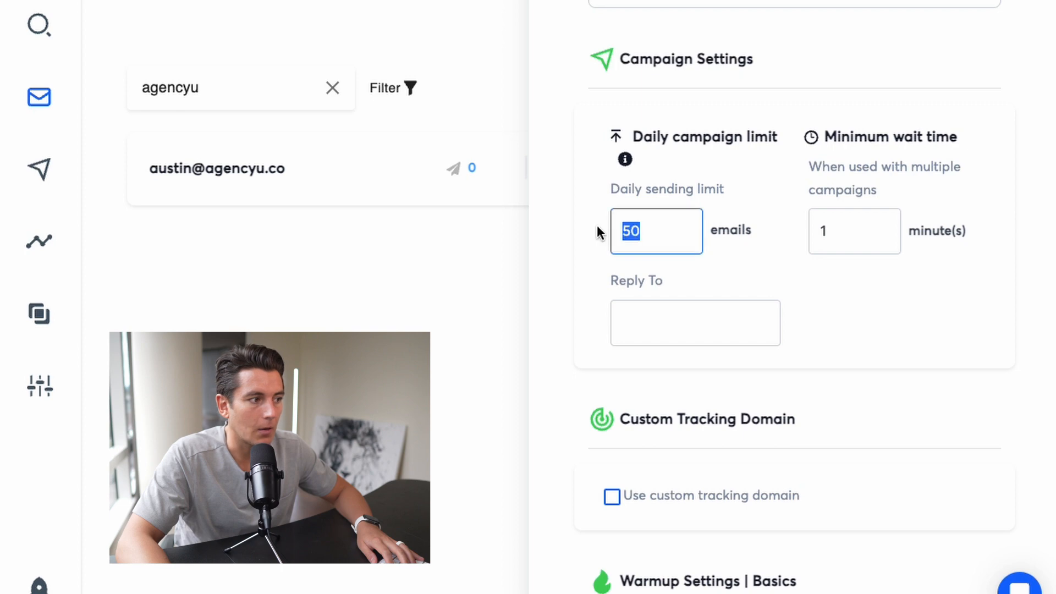
scroll(766, 288, down, 10)
click(631, 572)
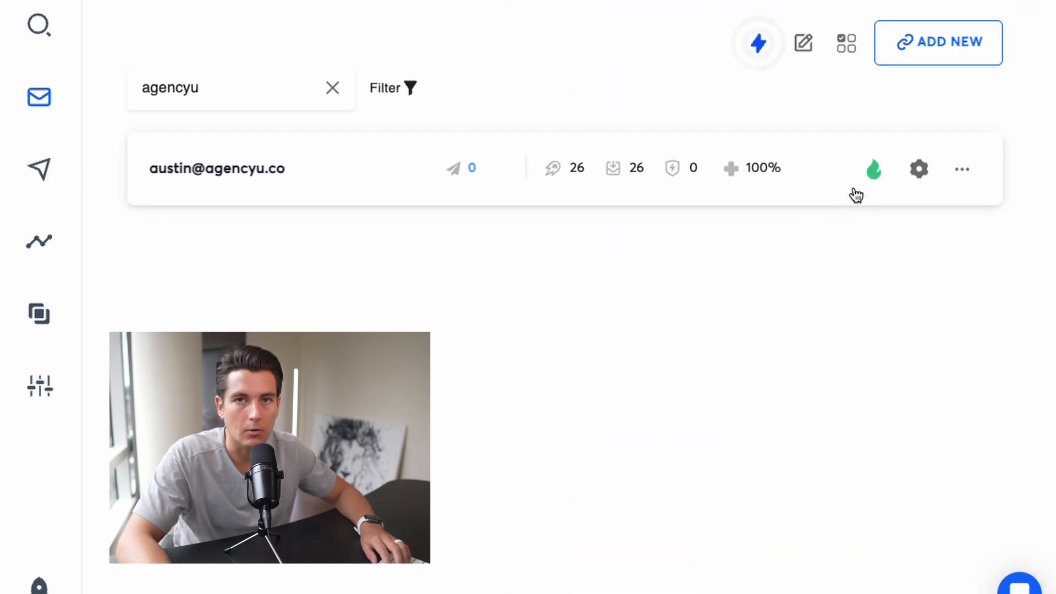
Open the Lead Finder, clear the existing filters, and load the HVAC USA saved search
click(39, 25)
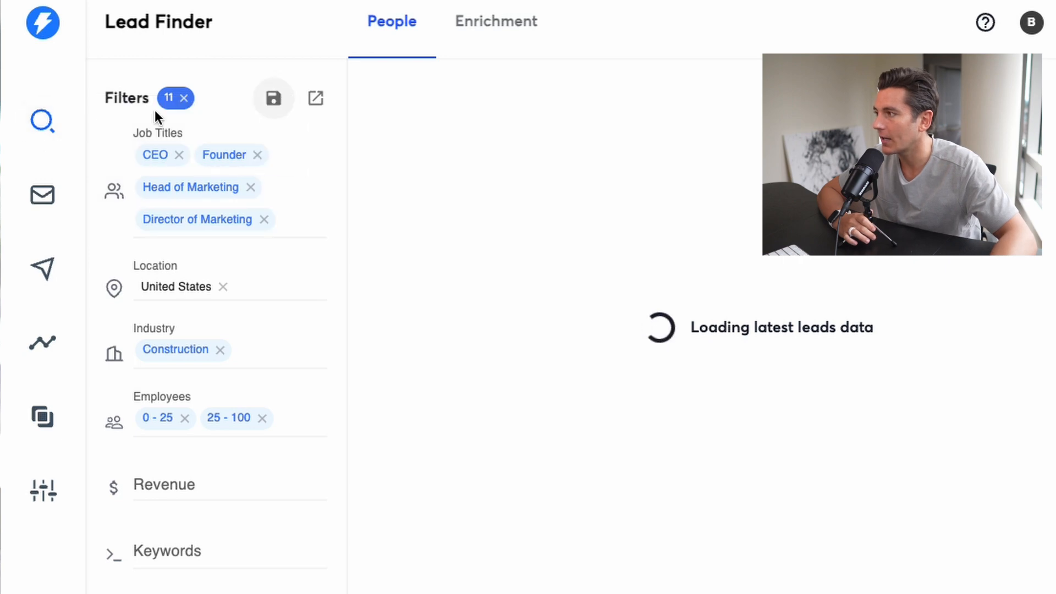
click(183, 98)
scroll(233, 184, up, 3)
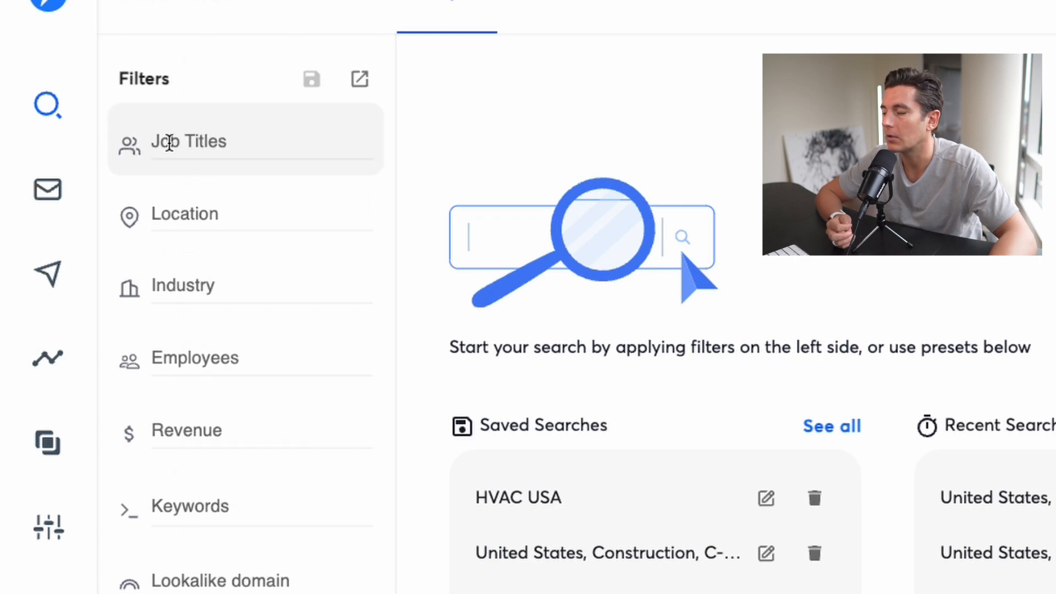
click(179, 146)
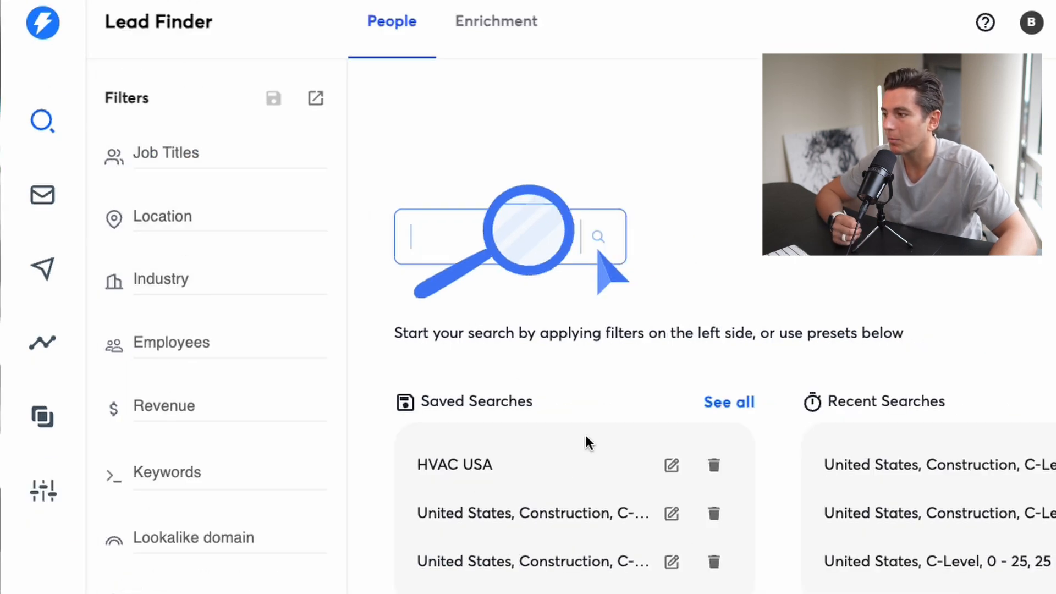
click(459, 473)
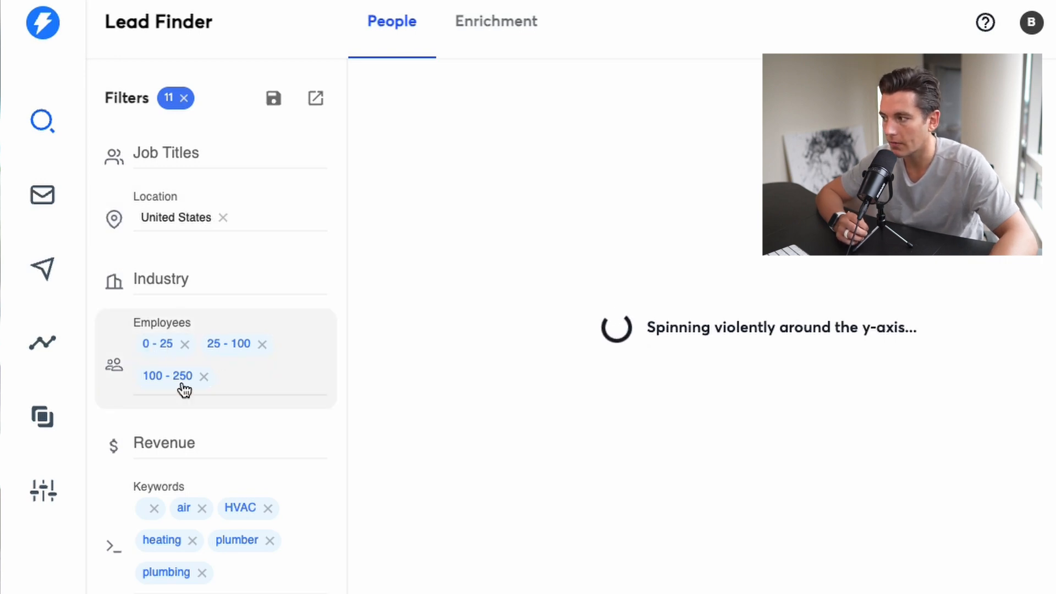
Examine the saved search's employee, keyword and management level filters along with the number of leads found
scroll(185, 390, down, 4)
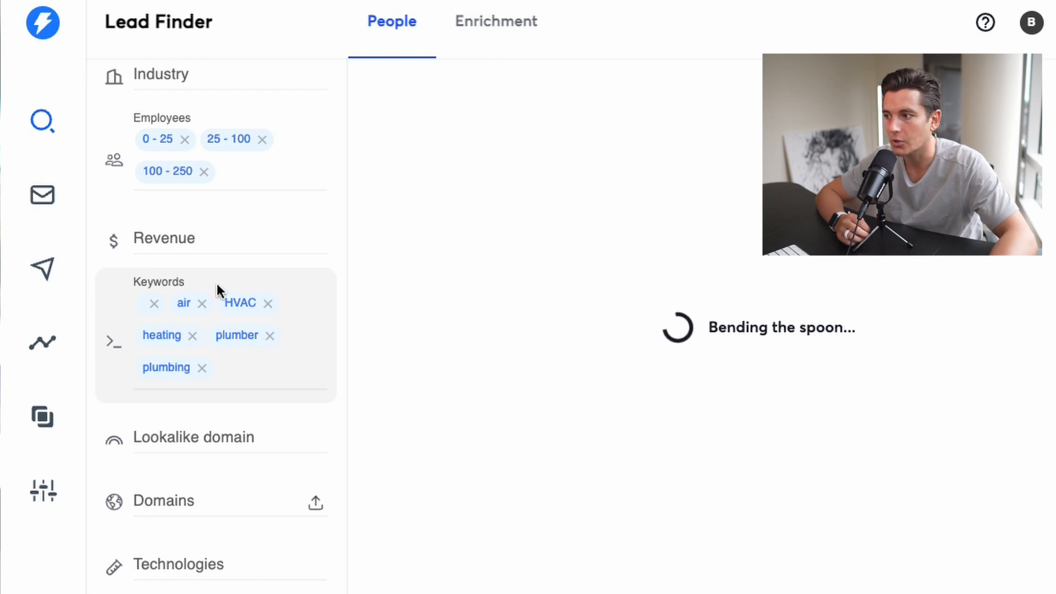
scroll(173, 470, down, 4)
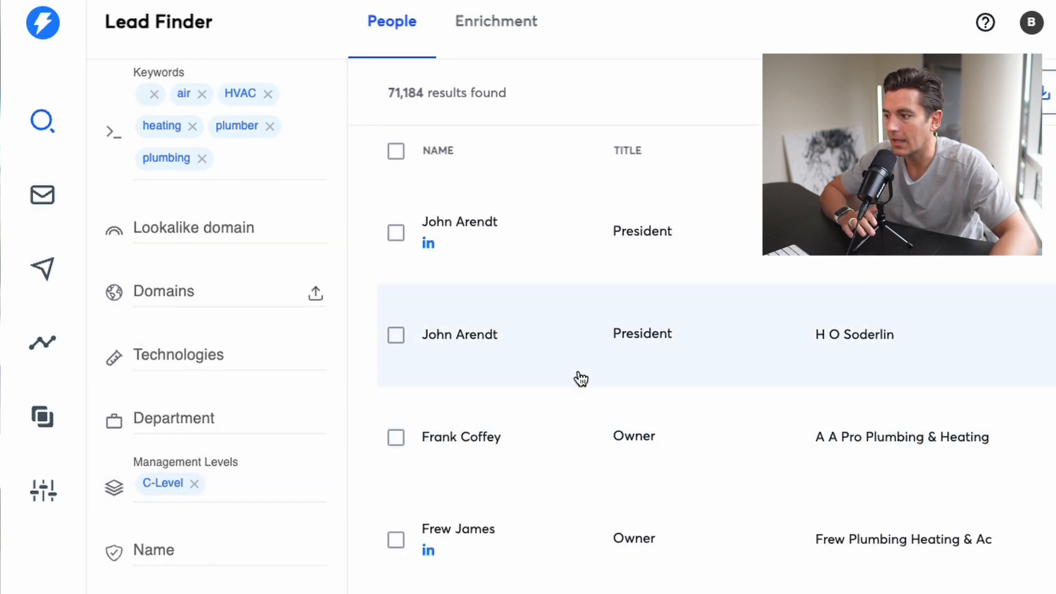
drag(426, 98, 386, 93)
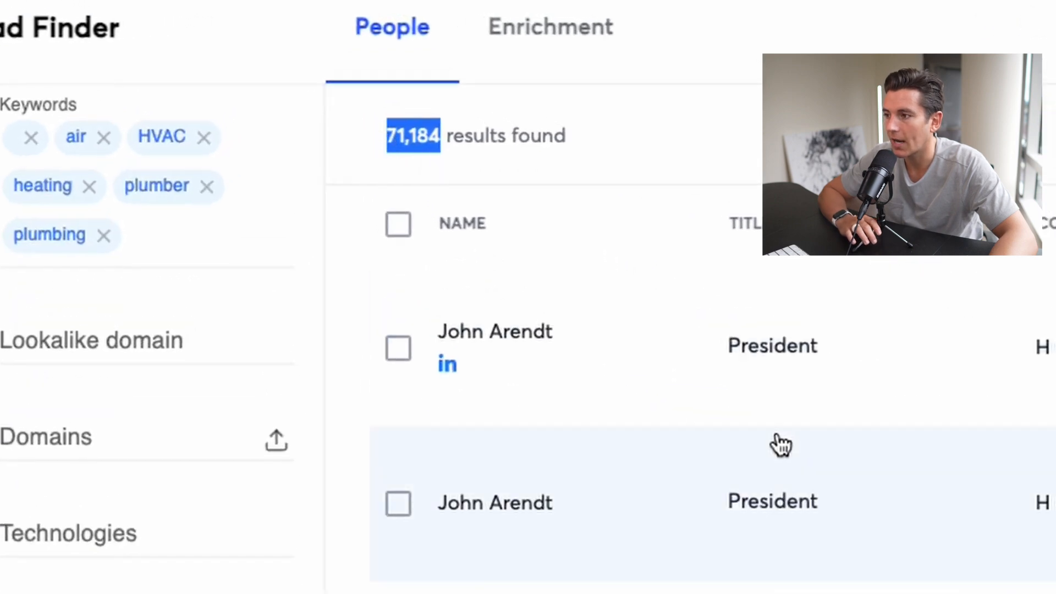
click(875, 196)
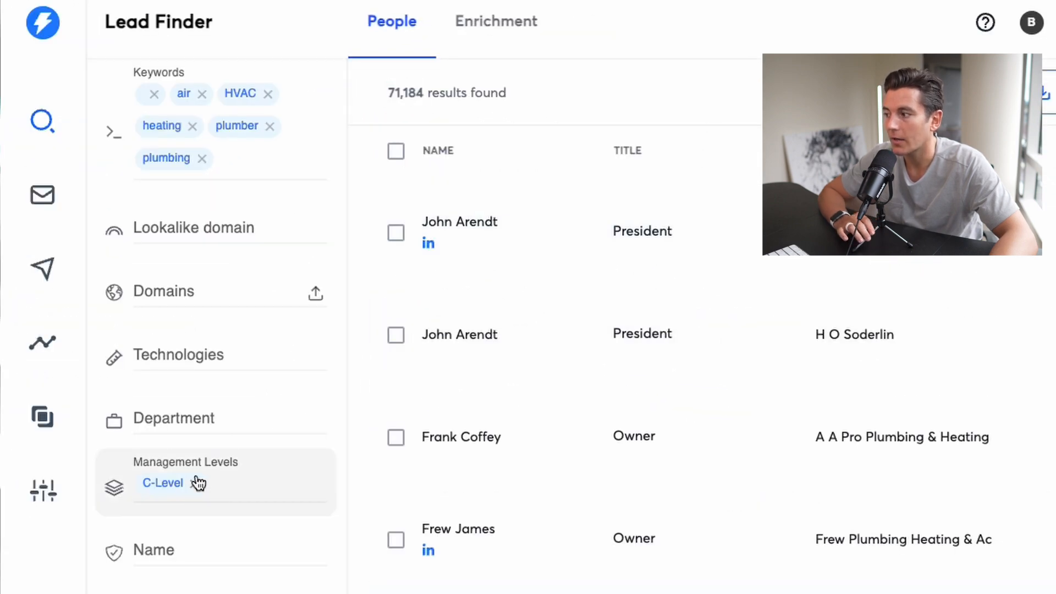
scroll(206, 344, up, 8)
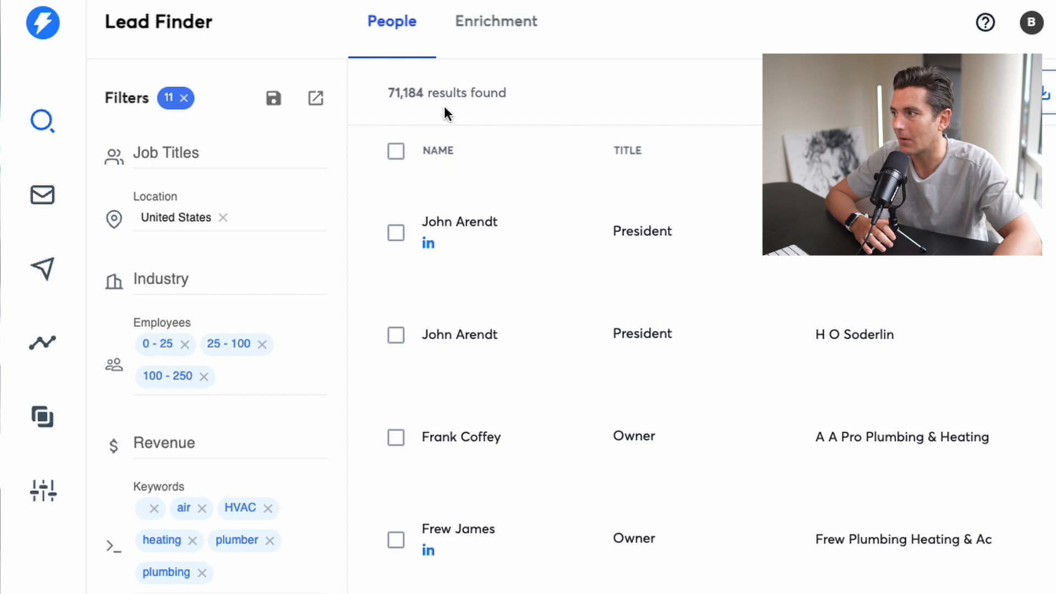
Create a new campaign named "Plumbers in the USA 0-250 empl"
click(44, 269)
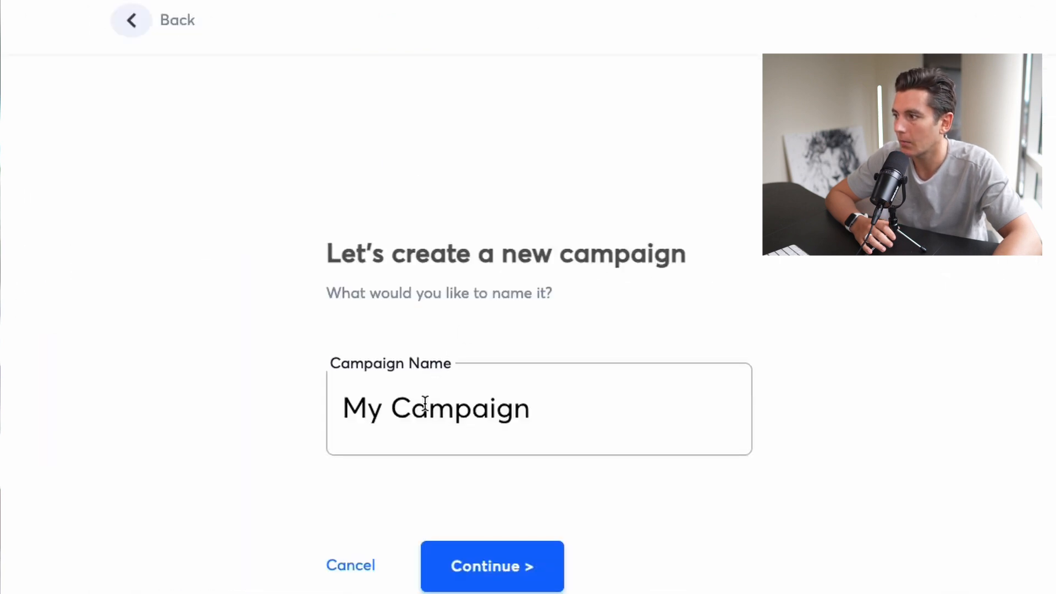
triple_click(425, 406)
text(Pl)
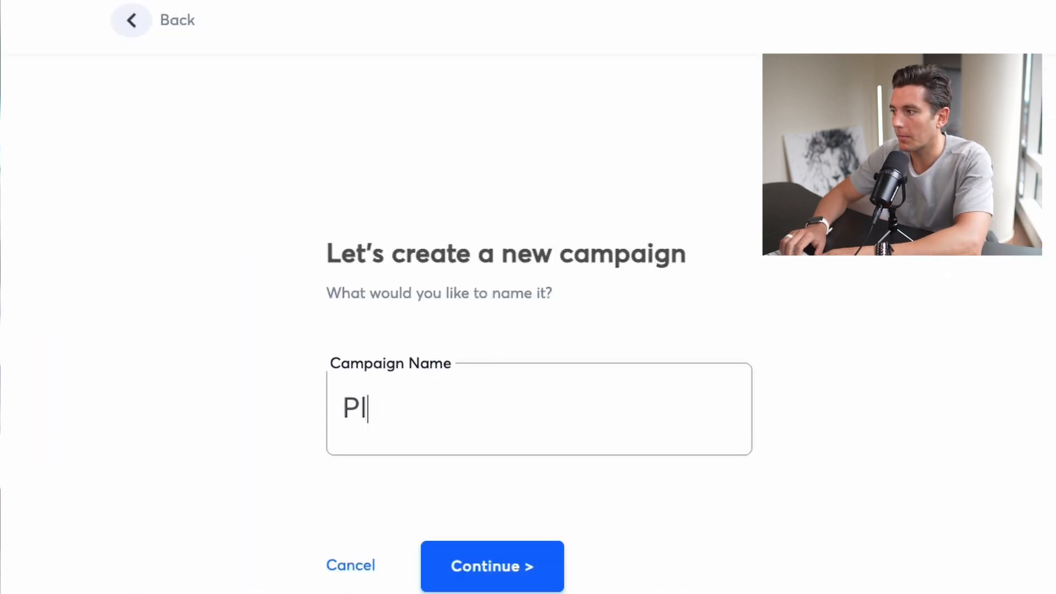
text(umbers in the USA 0-250 empl)
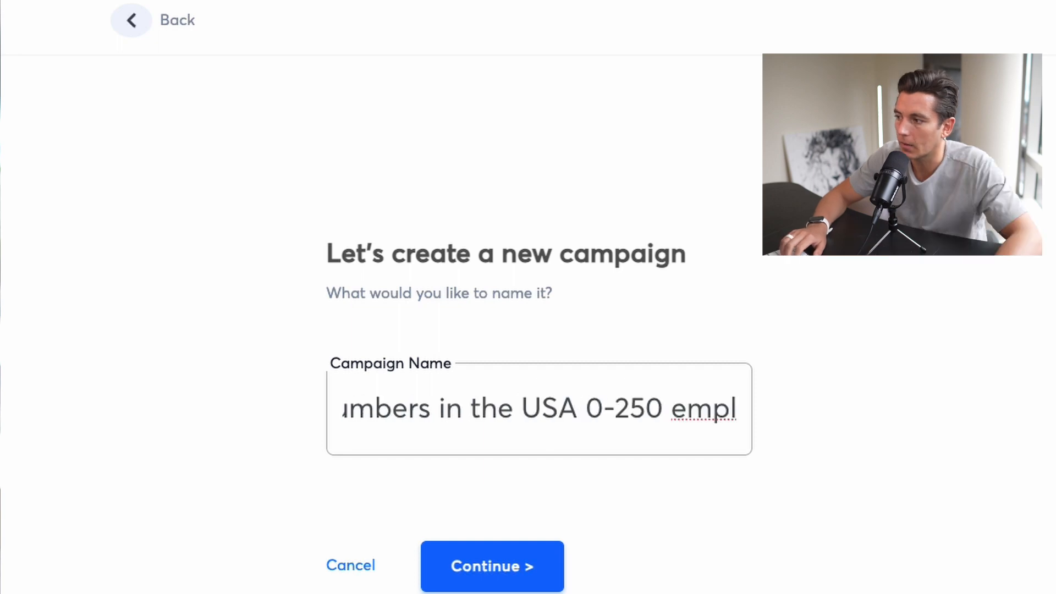
click(532, 581)
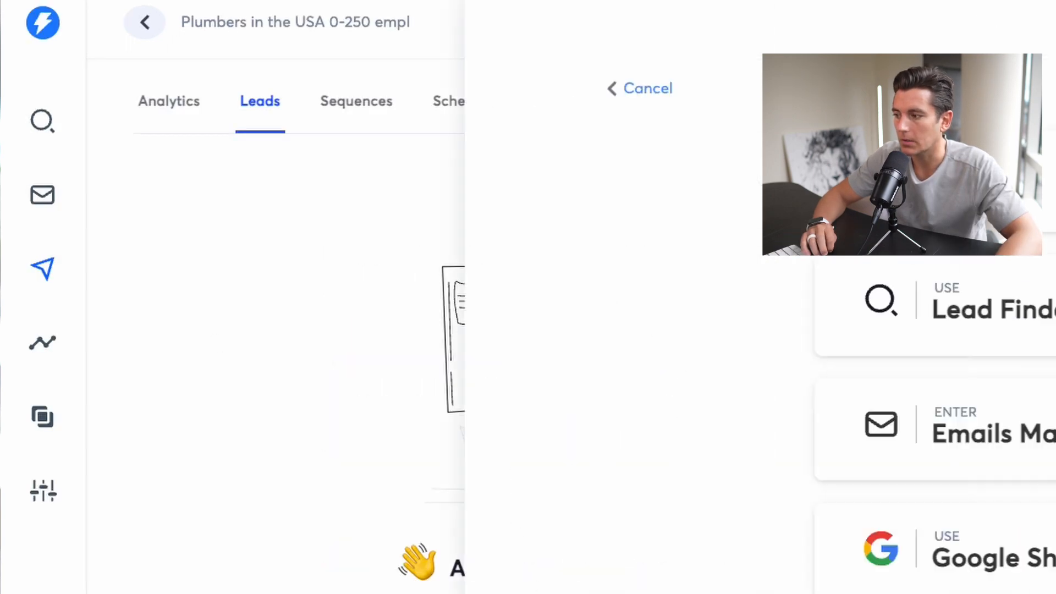
Select leads from the Lead Finder results and add them to the "Plumbers in the USA 0-250 empl" campaign, checking for duplicates across all campaigns
click(498, 357)
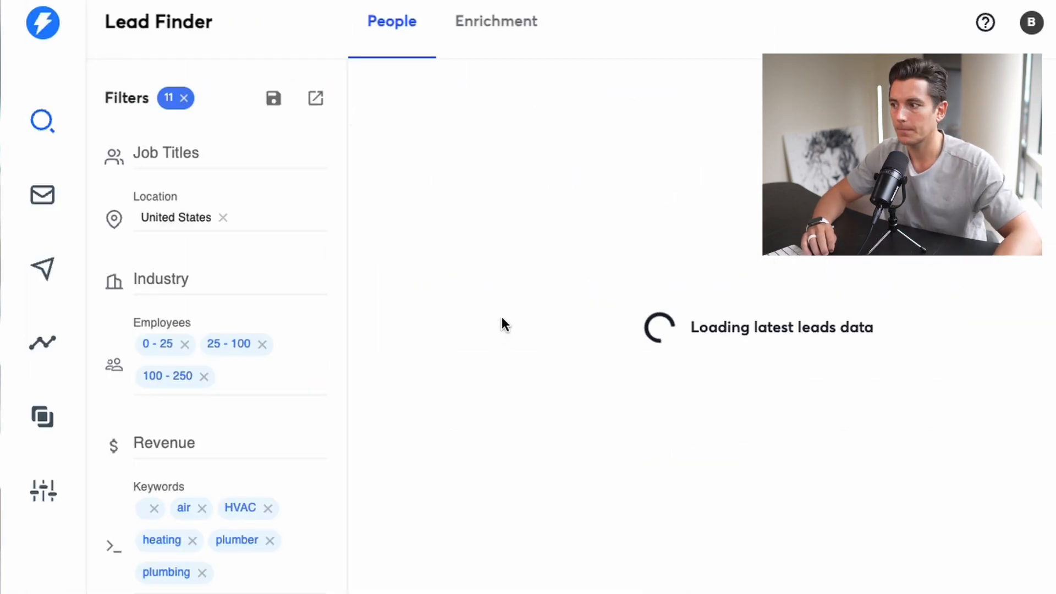
click(396, 151)
click(421, 198)
click(886, 90)
click(587, 352)
text(plumb)
click(474, 434)
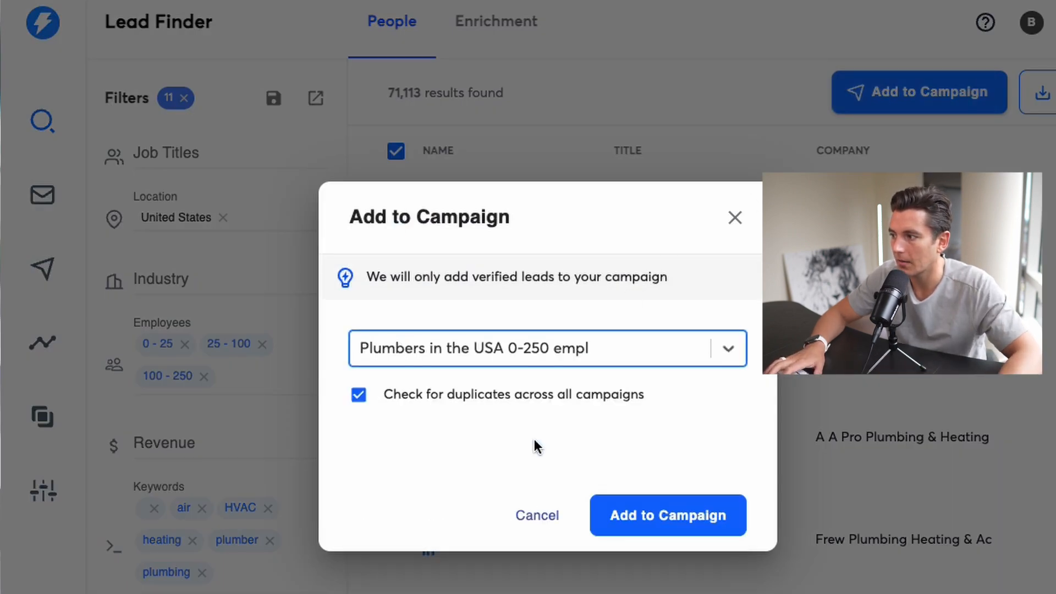
click(667, 513)
Find and open the plumbers campaign among the existing campaigns, and go to its email sequence
click(42, 269)
key(super+f)
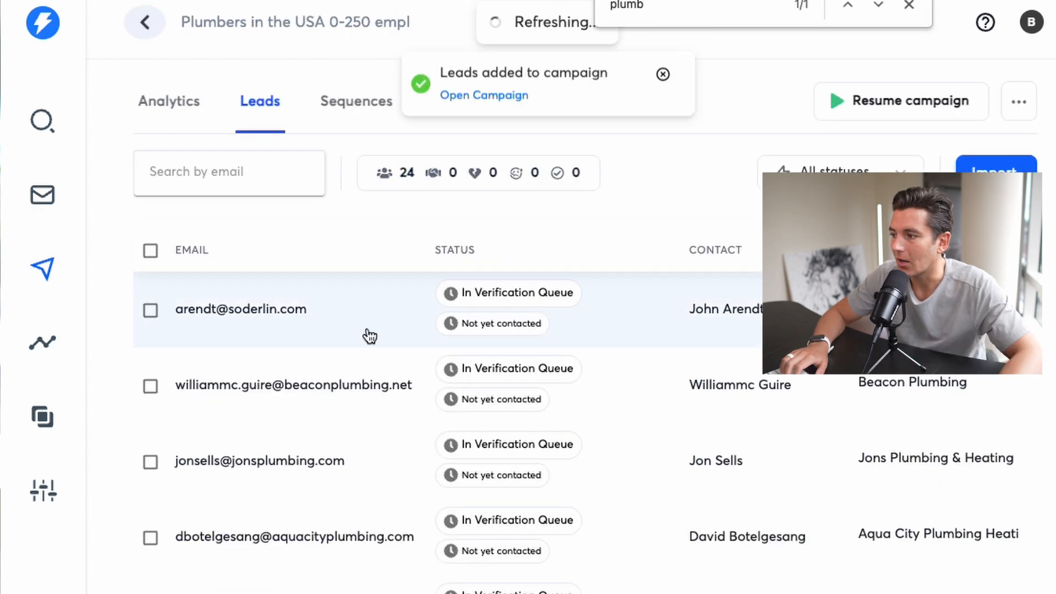
scroll(355, 358, down, 5)
scroll(354, 358, down, 12)
scroll(355, 358, up, 15)
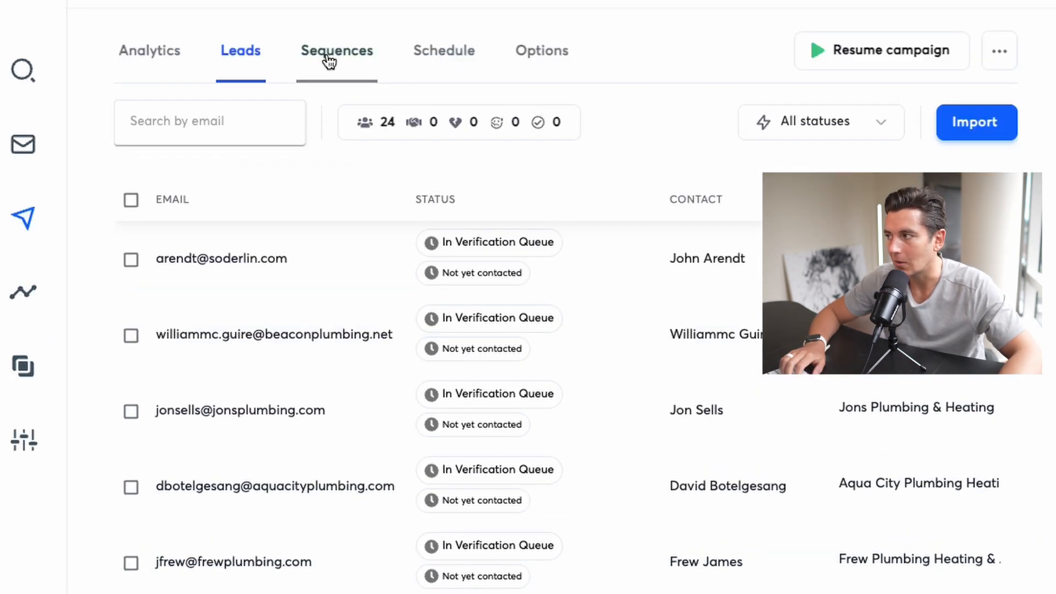
click(332, 63)
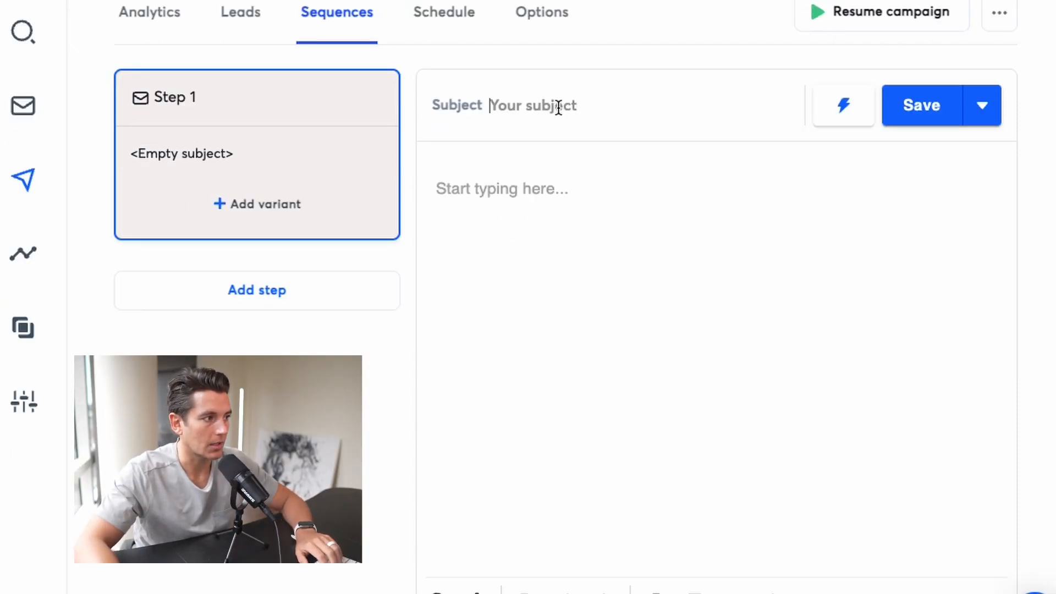
Build the Step 1 email subject from the {{firstName}} and {{companyName}} variables
click(839, 106)
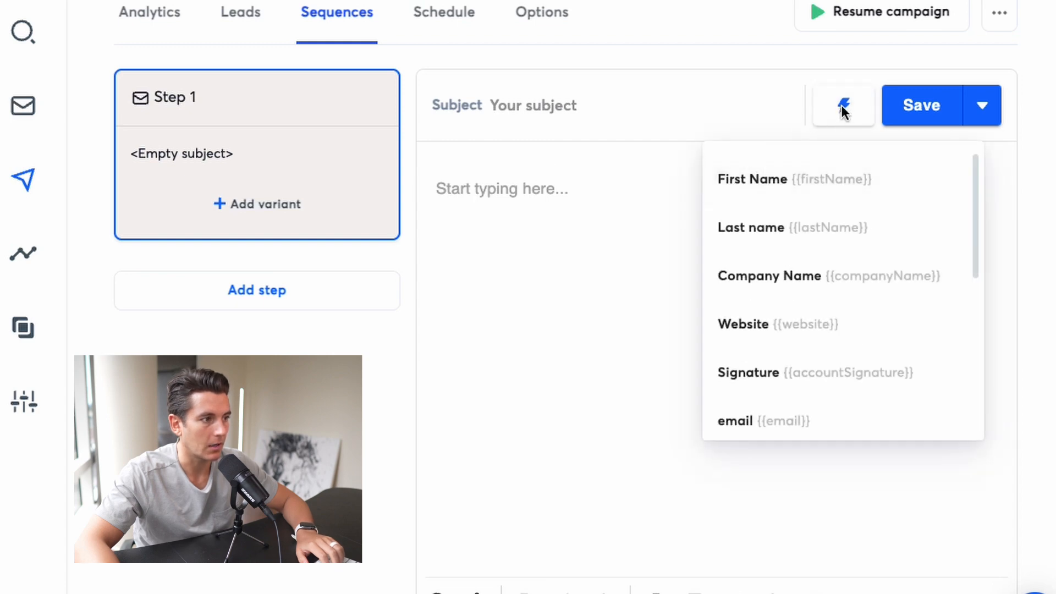
click(777, 177)
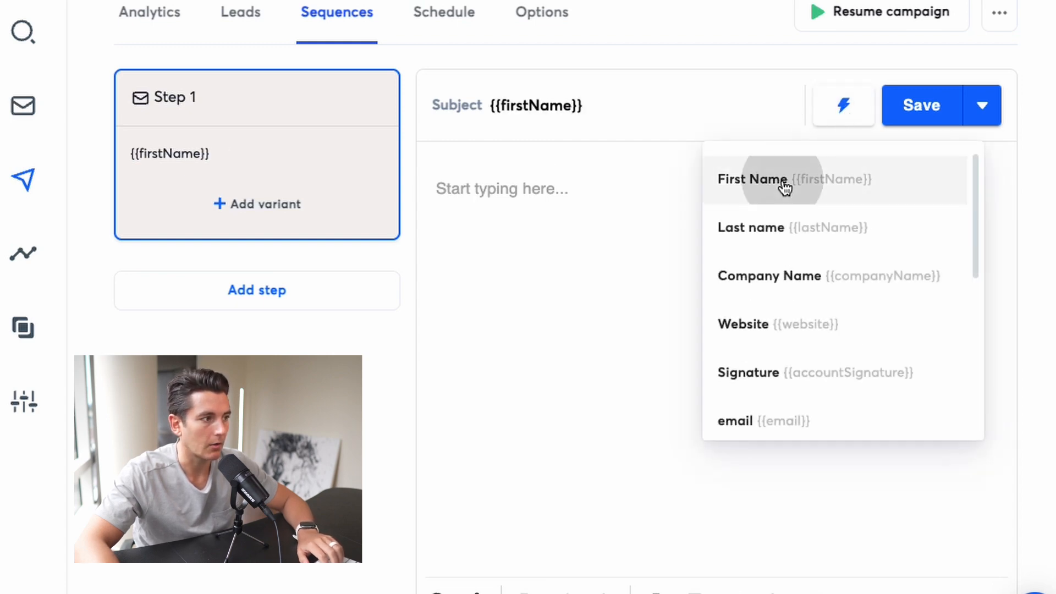
click(843, 105)
click(813, 285)
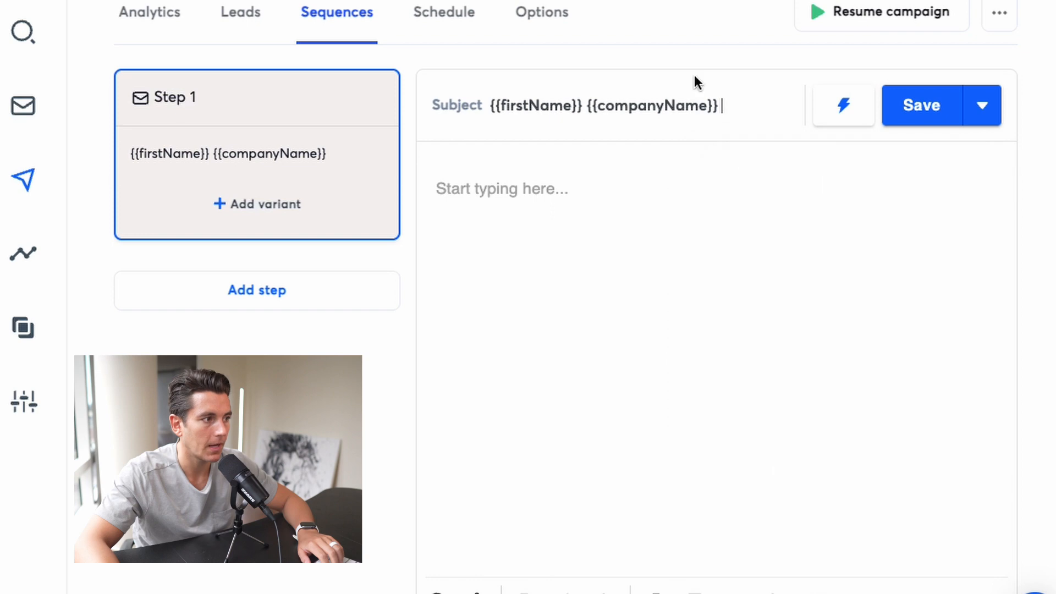
click(438, 592)
drag(232, 104, 349, 110)
click(351, 111)
click(995, 217)
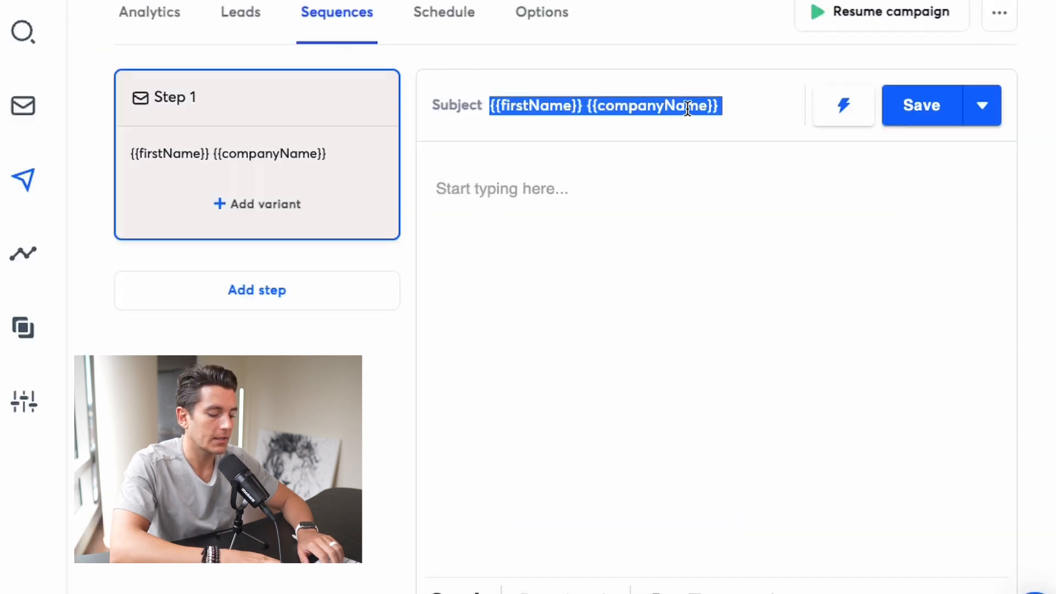
Replace the Step 1 email subject with "Hey {{firstName}} - any interest?"
text(Hey )
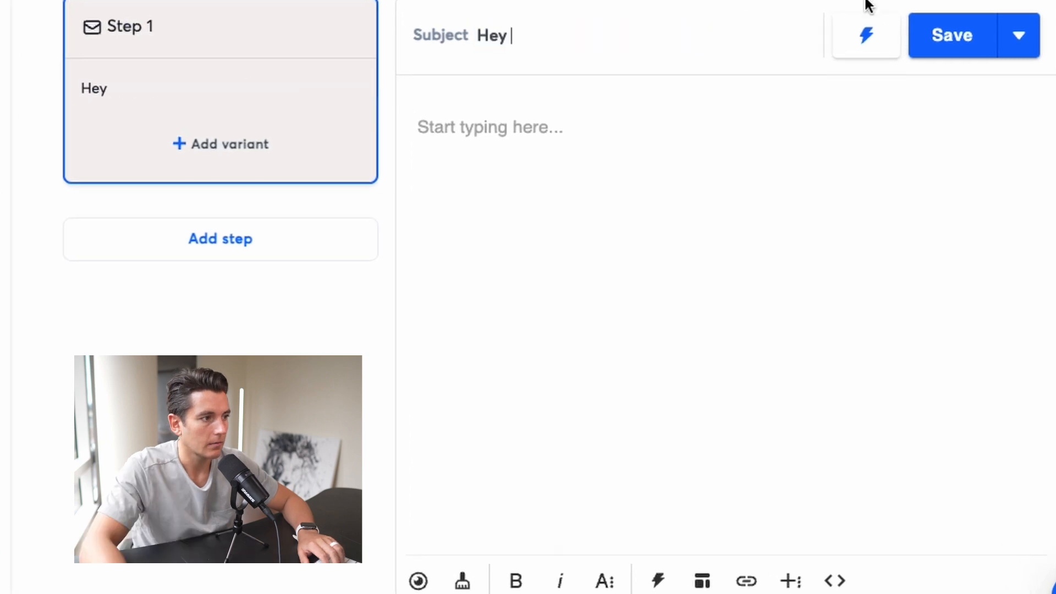
text({{firstName}} - any intere)
key(BackSpace)
key(BackSpace)
text(erest?)
key(Tab)
Start the Step 1 email body with the greeting "Hi {{firstName}}," using the First Name variable
text(Hi)
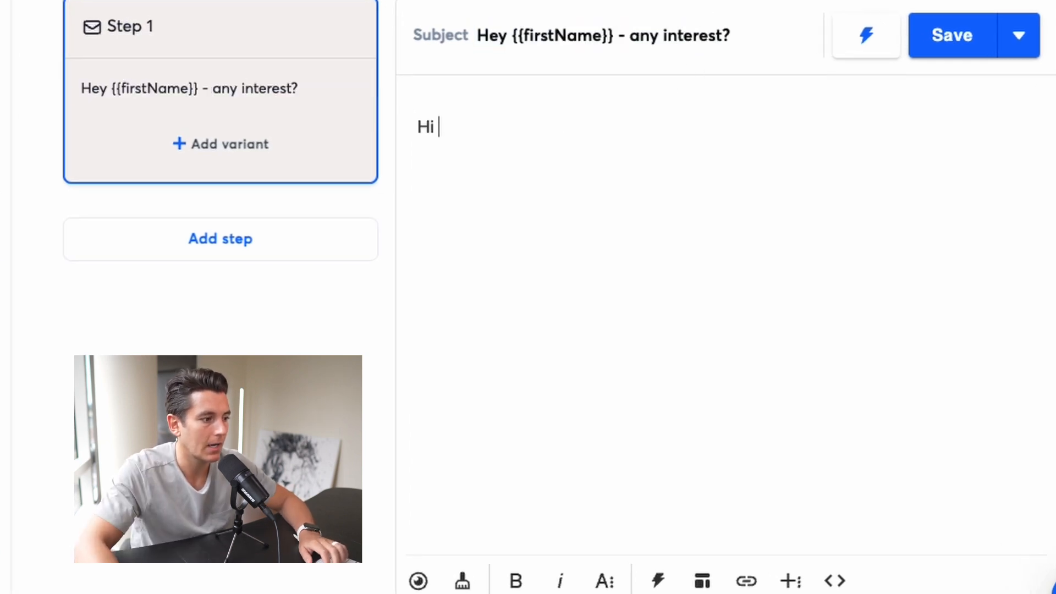
click(659, 578)
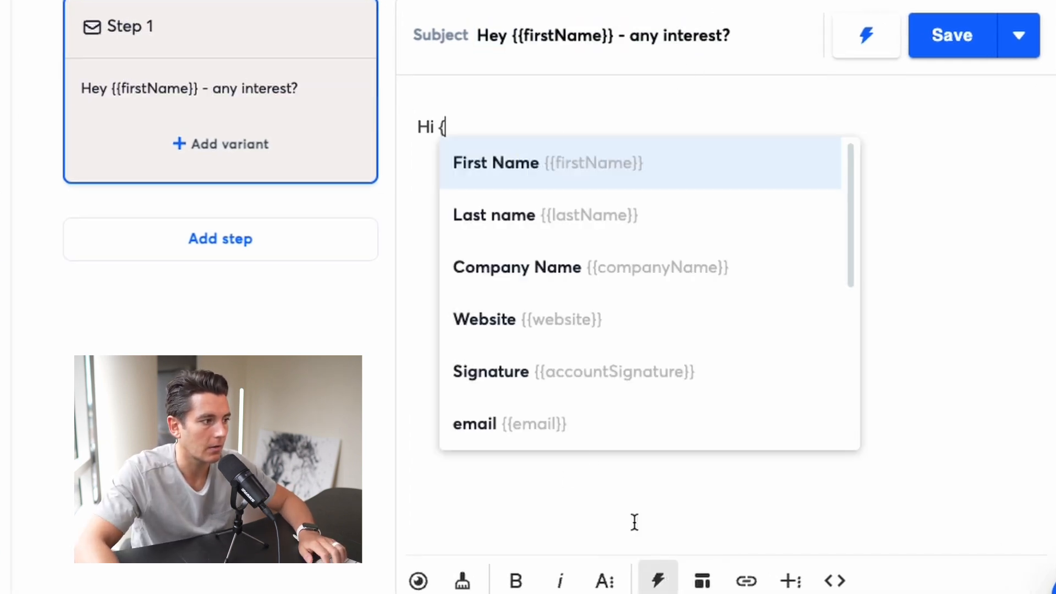
click(571, 161)
key(BackSpace)
text(,)
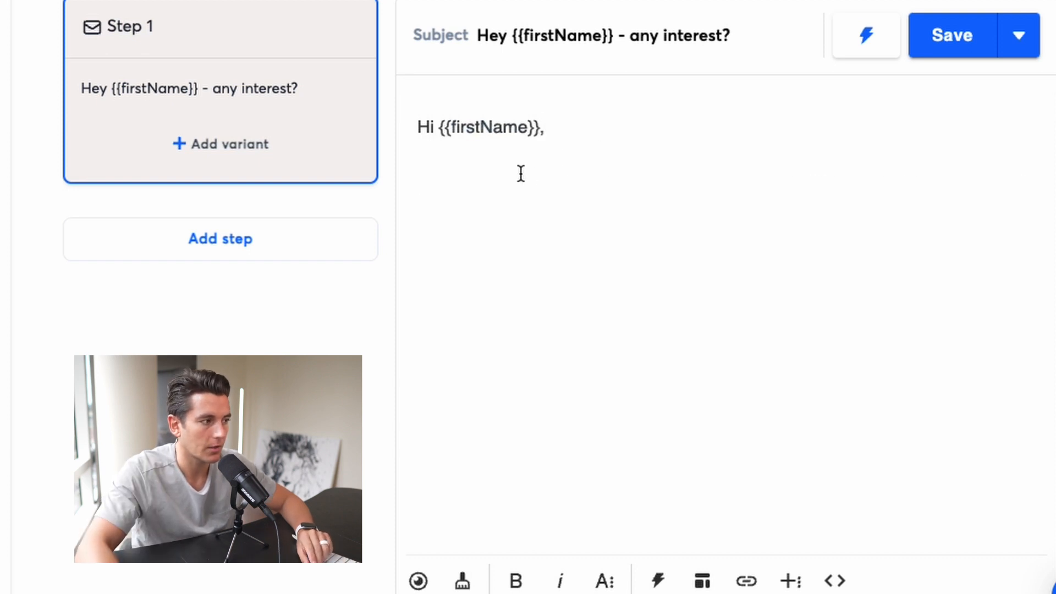
Paste the prepared AI chatbot pitch below the Step 1 greeting, separate its paragraphs with blank lines and sign off with the sender's first name
text(I noticed you’re getting decent traffic to your website but might be struggling to convert those visitors into a high volume appointments and sales. This is due to it being labor intensive and manual (aka money from you). Our specialized AI chatbot for plumbing services can automate conversations on your site, turning passive visitors into booked appointments. I've recorded a brief video to show you exactly how it works. Could I send it over to you?)
key(Return)
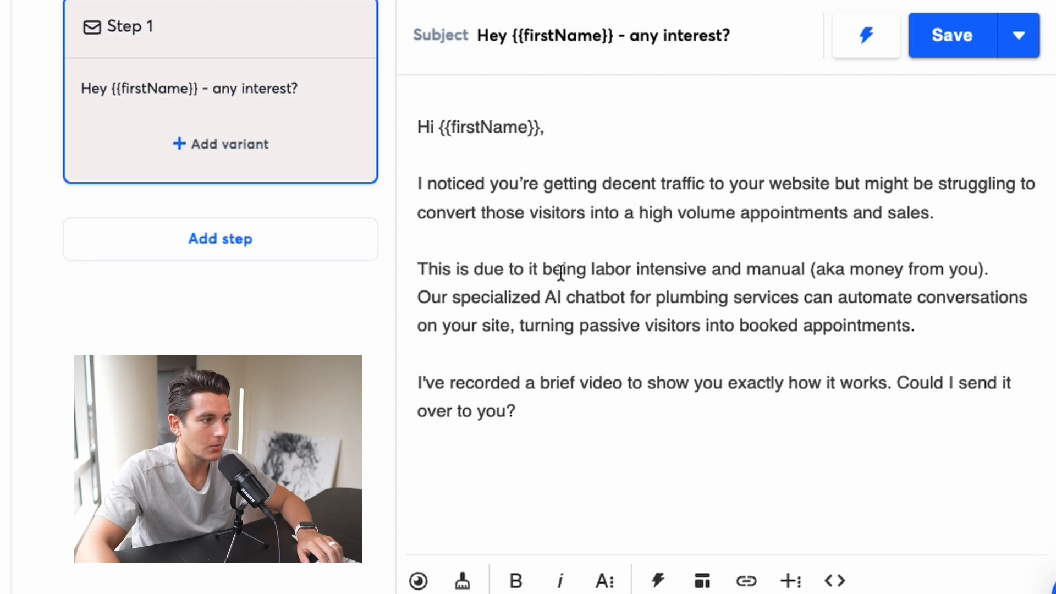
click(1021, 273)
key(Return)
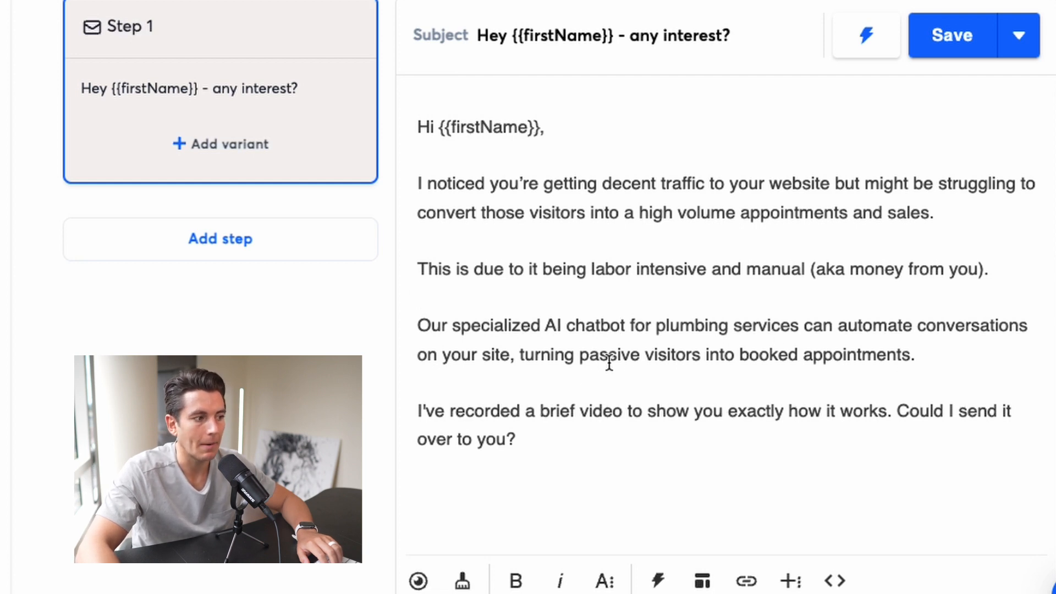
drag(522, 442, 404, 421)
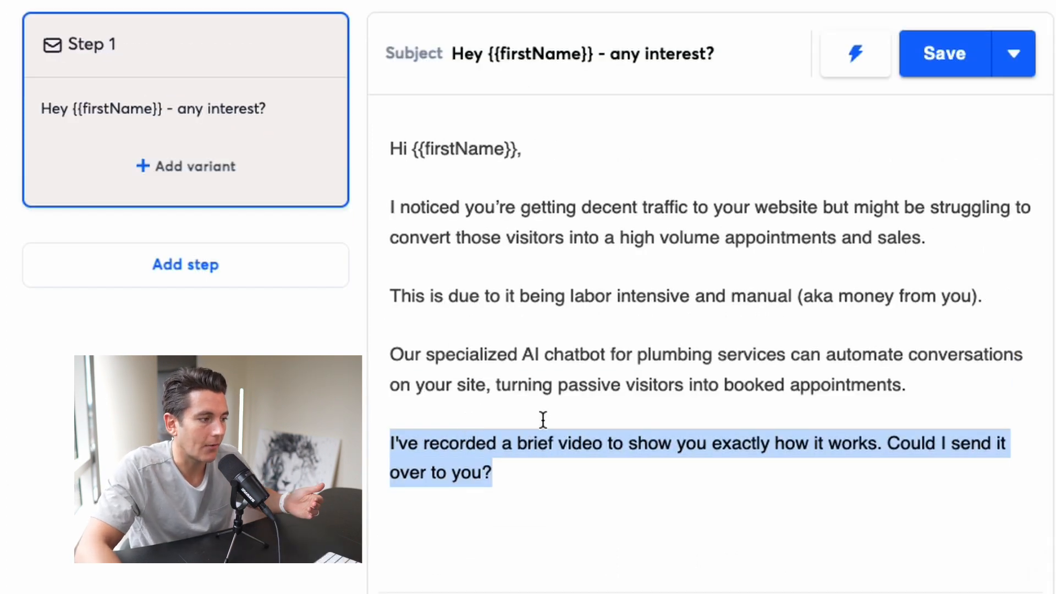
click(561, 497)
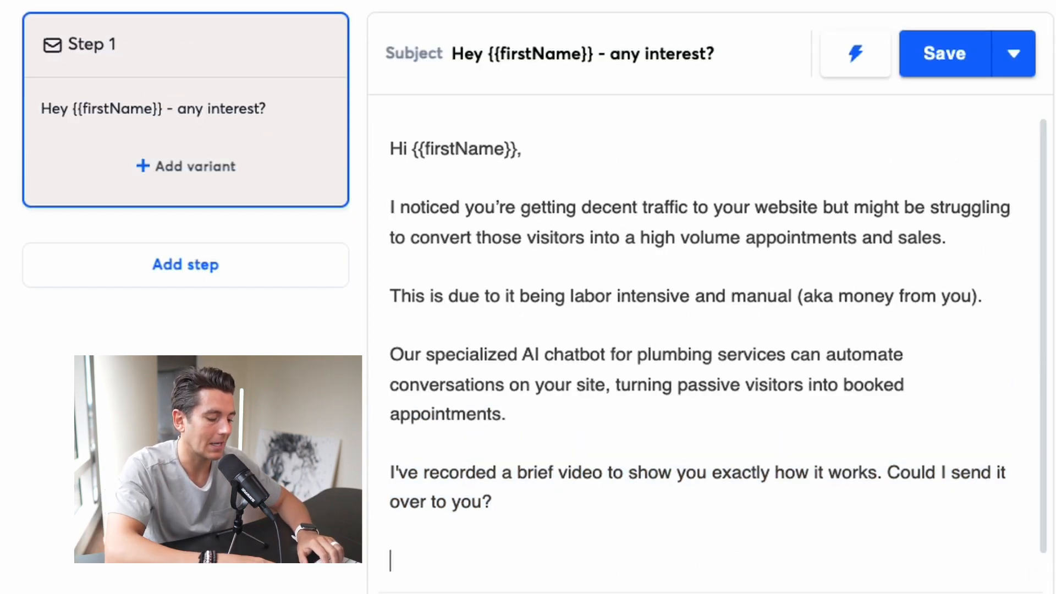
text(Austin)
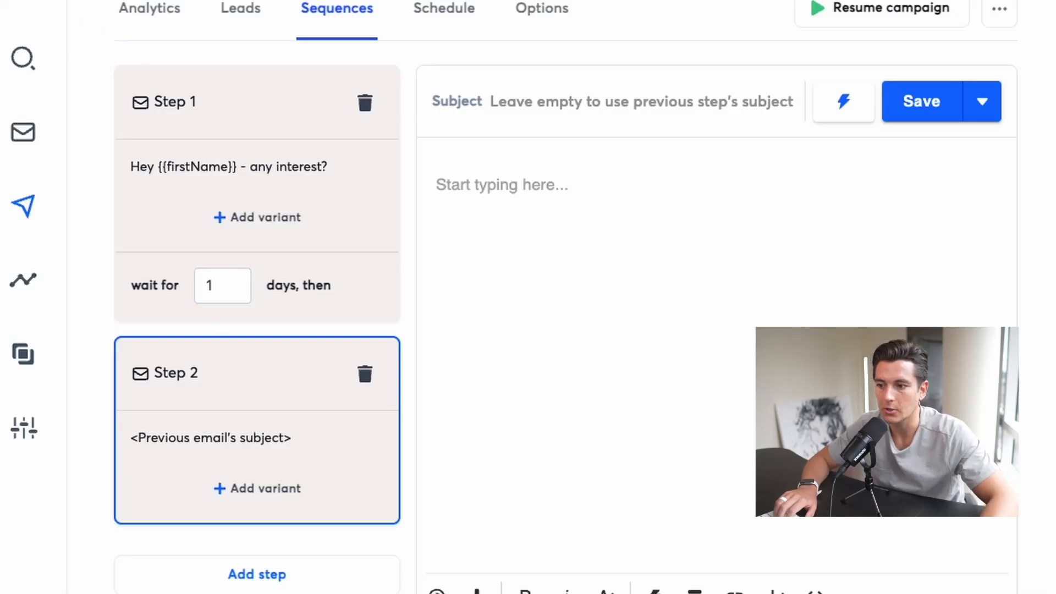
Set the wait between Step 1 and Step 2 to 3 days
double_click(209, 285)
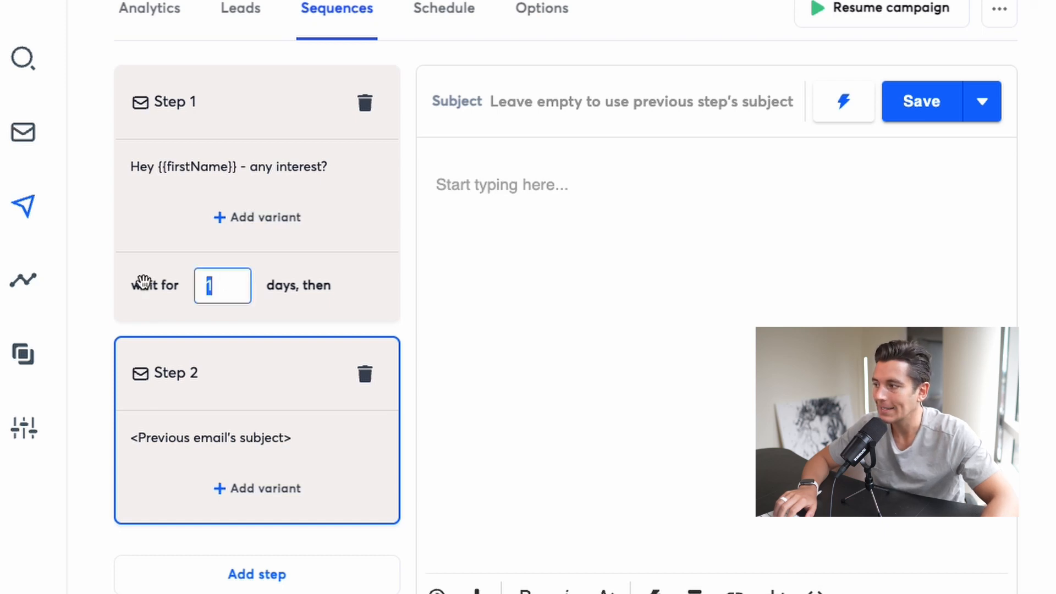
text(3)
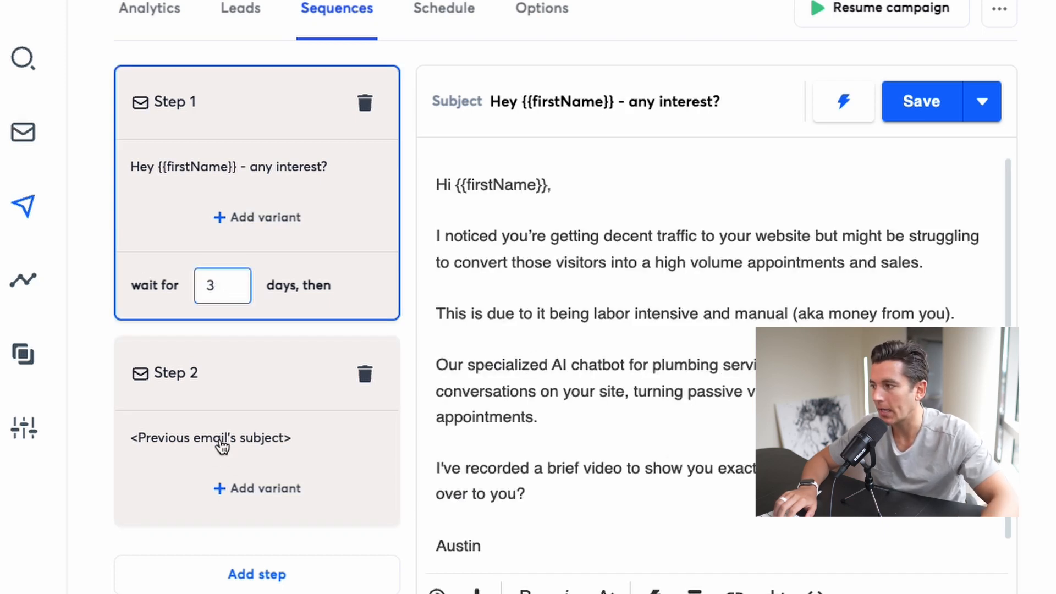
Outline the Step 2 email body as "Pain Point > Case Study > CTA"
click(225, 420)
scroll(335, 225, up, 1)
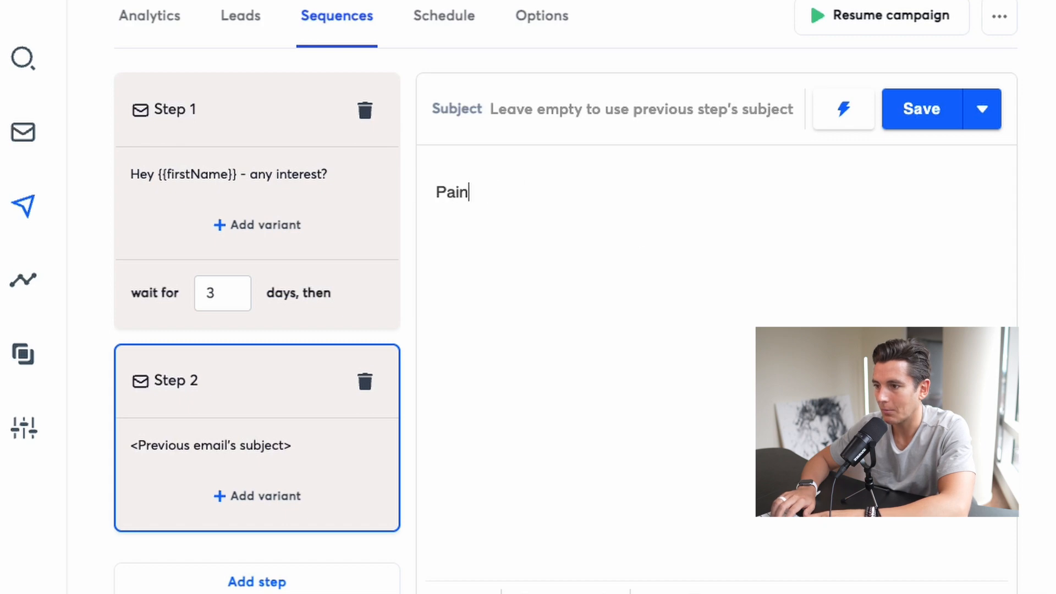
text(oint > Case)
text(dy > CTA)
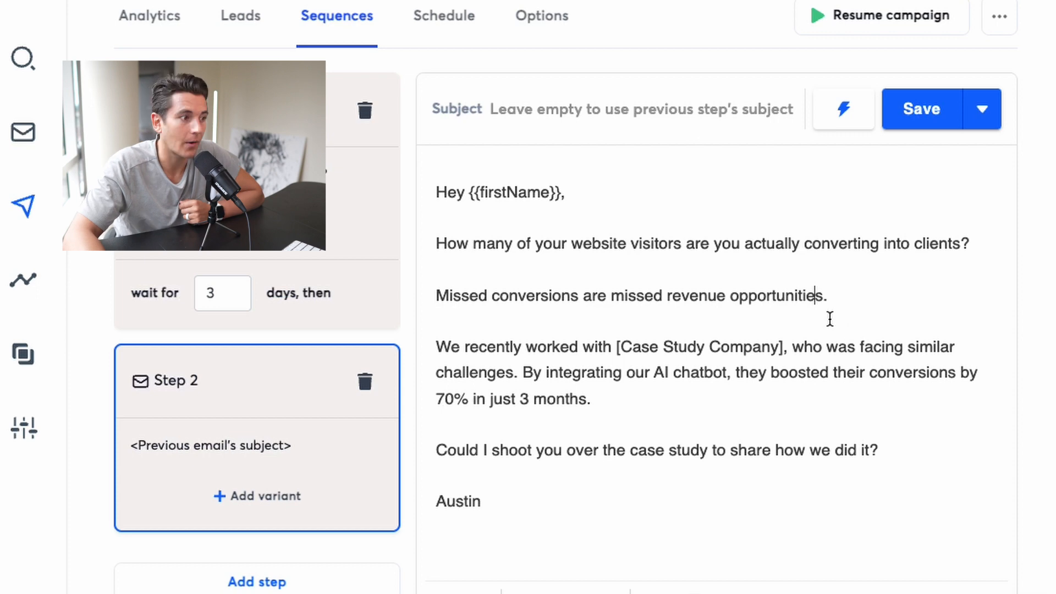
drag(843, 309, 643, 290)
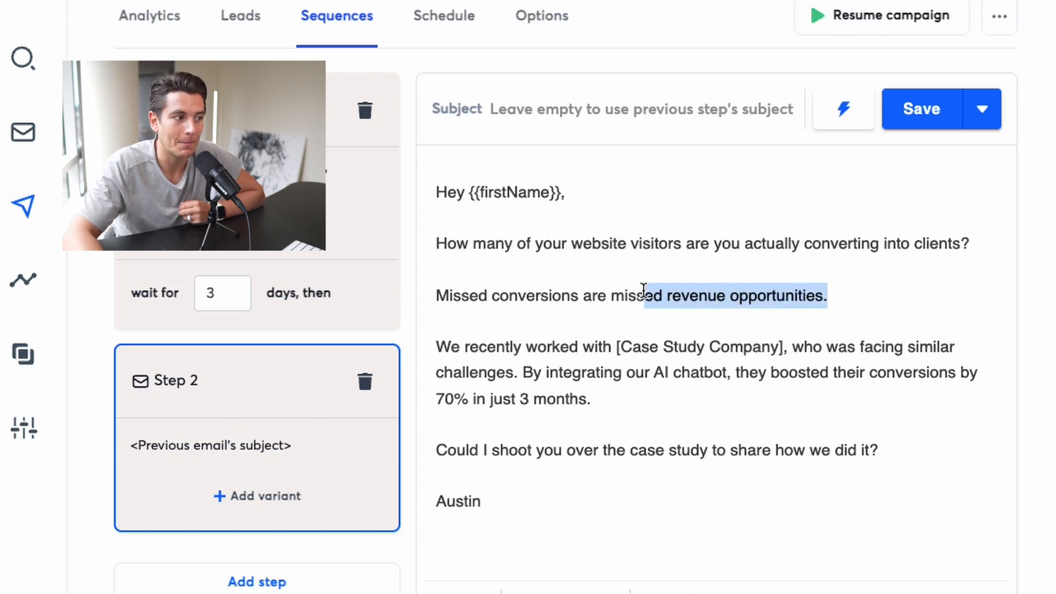
click(642, 292)
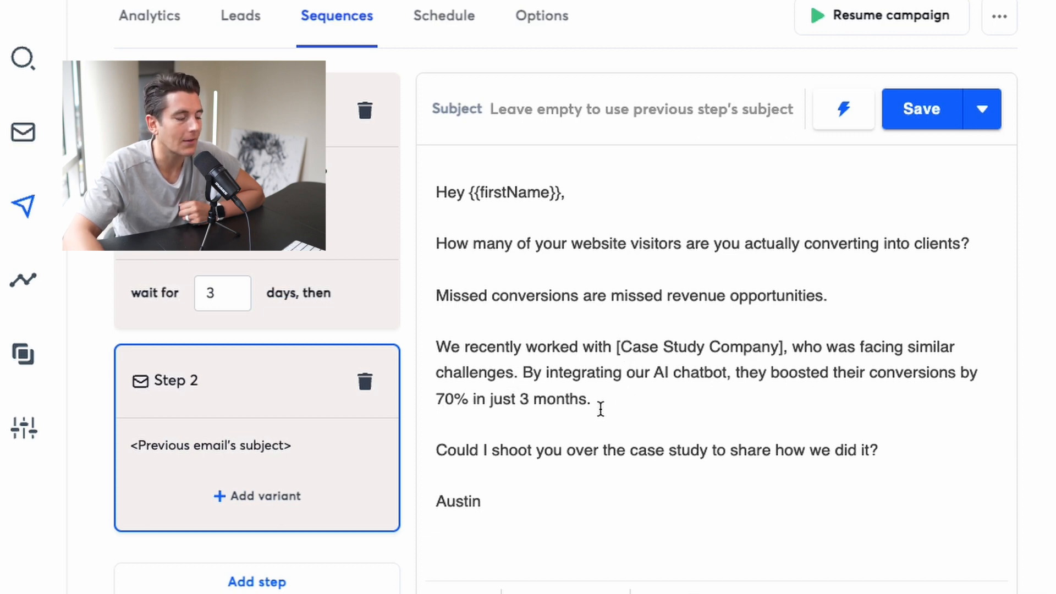
Space out the paragraphs of the Step 3 check-in email, with a blank line before the "Best," sign-off
scroll(595, 389, down, 1)
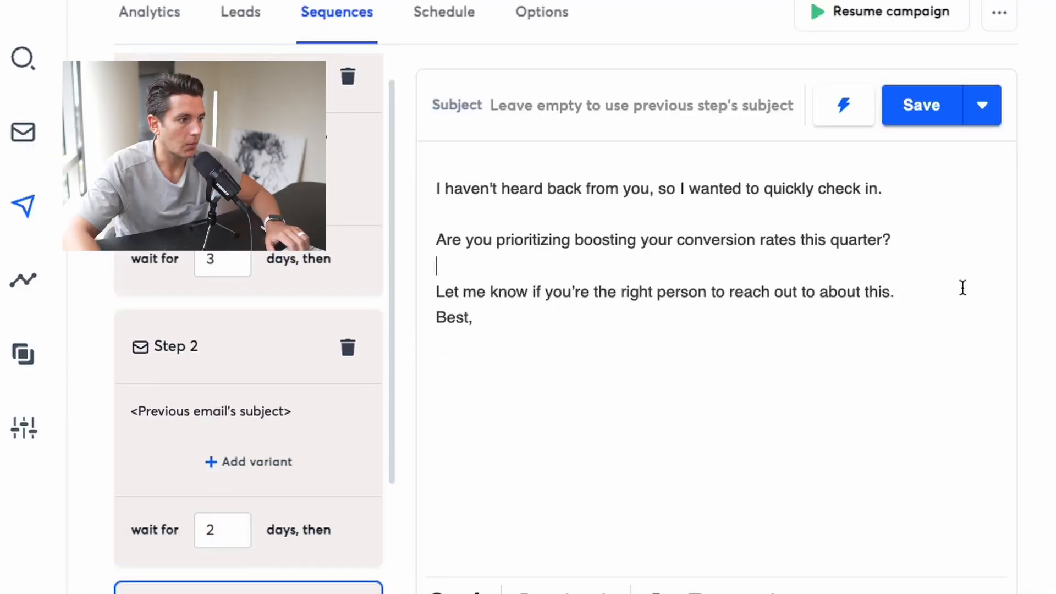
key(Return)
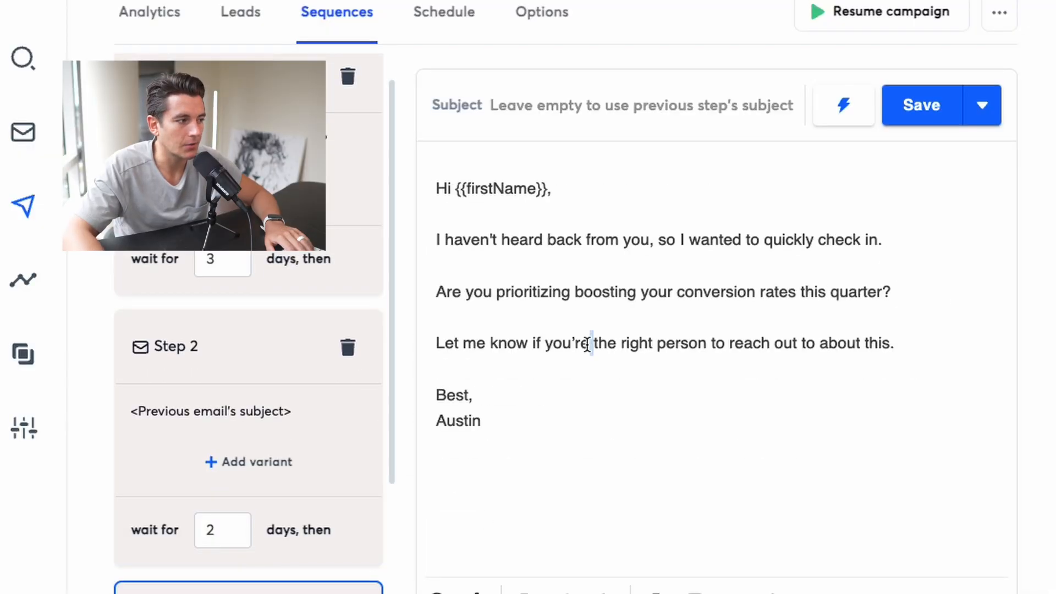
triple_click(588, 345)
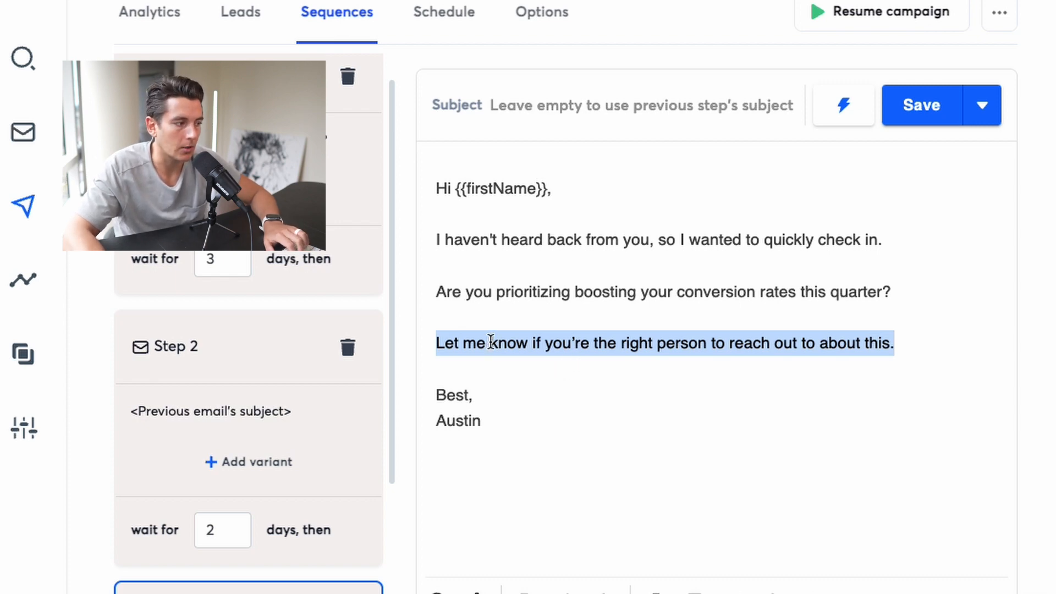
scroll(398, 521, down, 3)
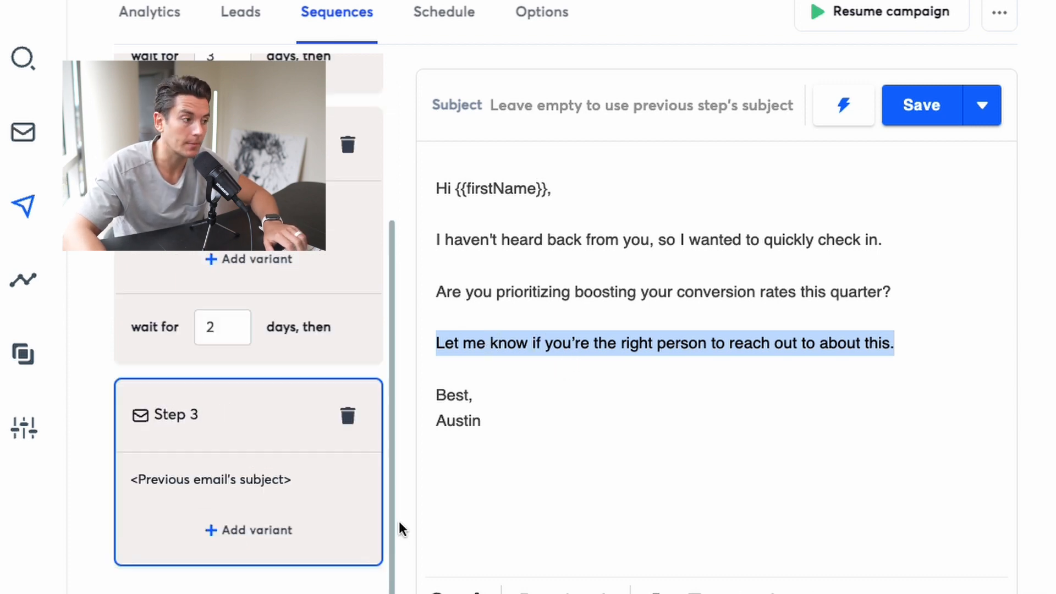
click(526, 451)
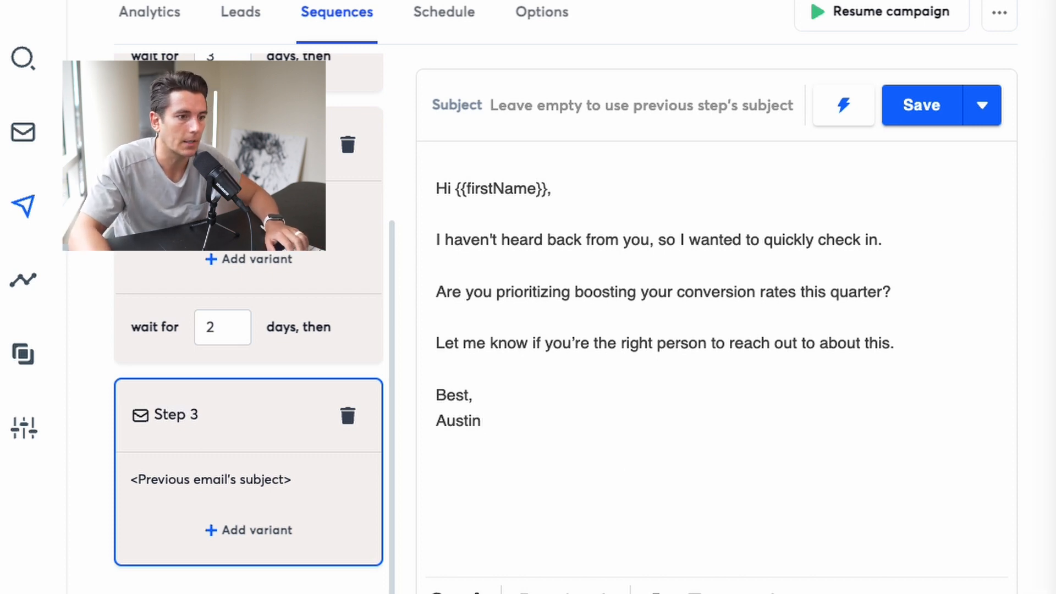
Add Step 4, paste the prepared last-email text and replace the [Your Name] placeholder with the sender's first name on its own line
click(225, 592)
text(Hello [Plumber's Name], This will be my last email. I don't want to bother you if this isn't of interest. If you're seriously considering ramping up your website conversions and automating appointment bookings without the expensive labor costs - let me know. Best,[Your Name] Sent from my iPhone)
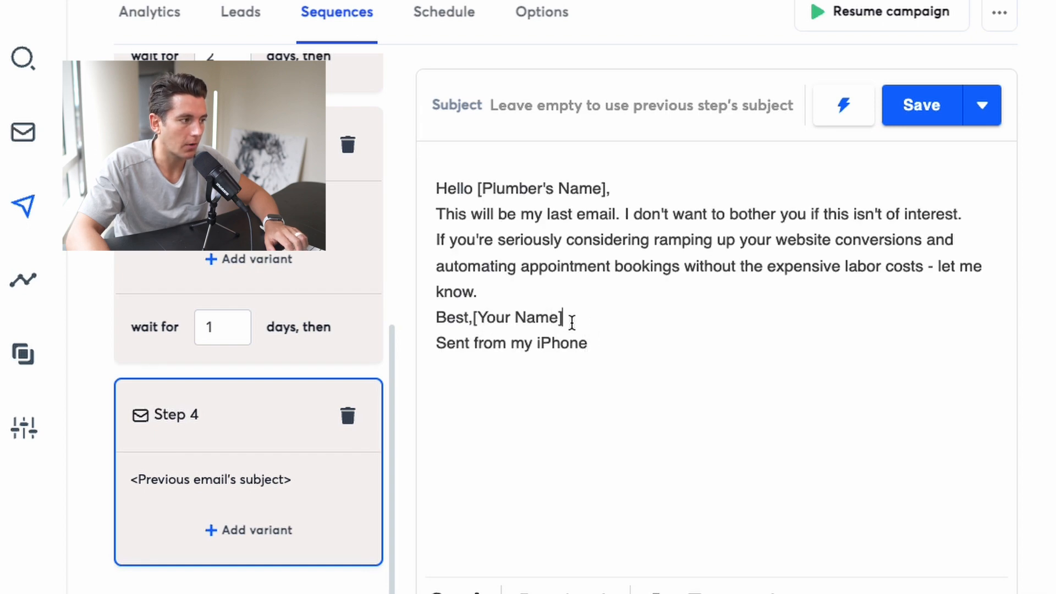
drag(572, 322, 472, 322)
key(Return)
text(Austi)
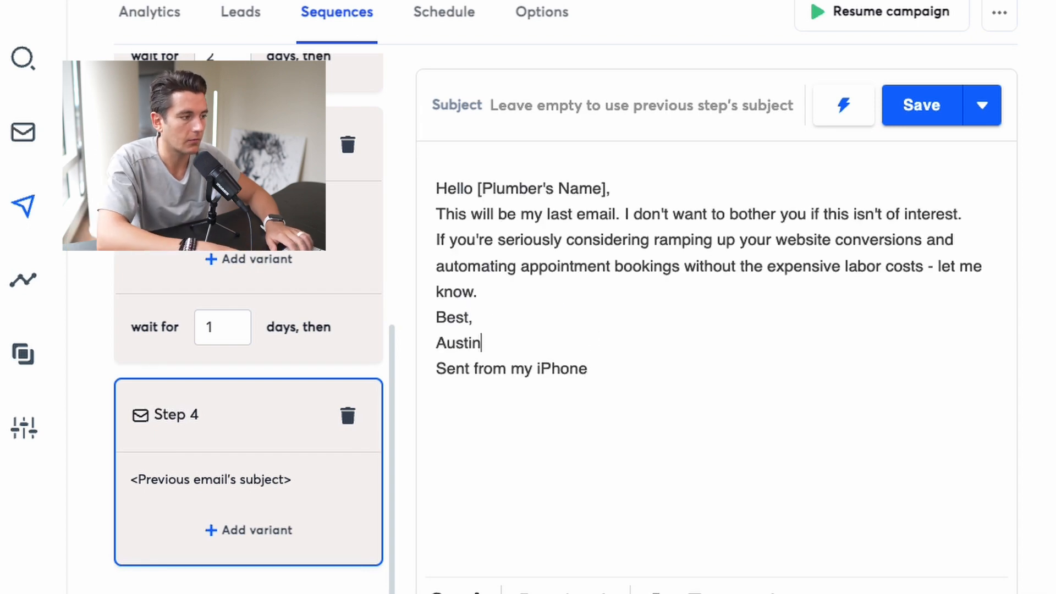
text(n)
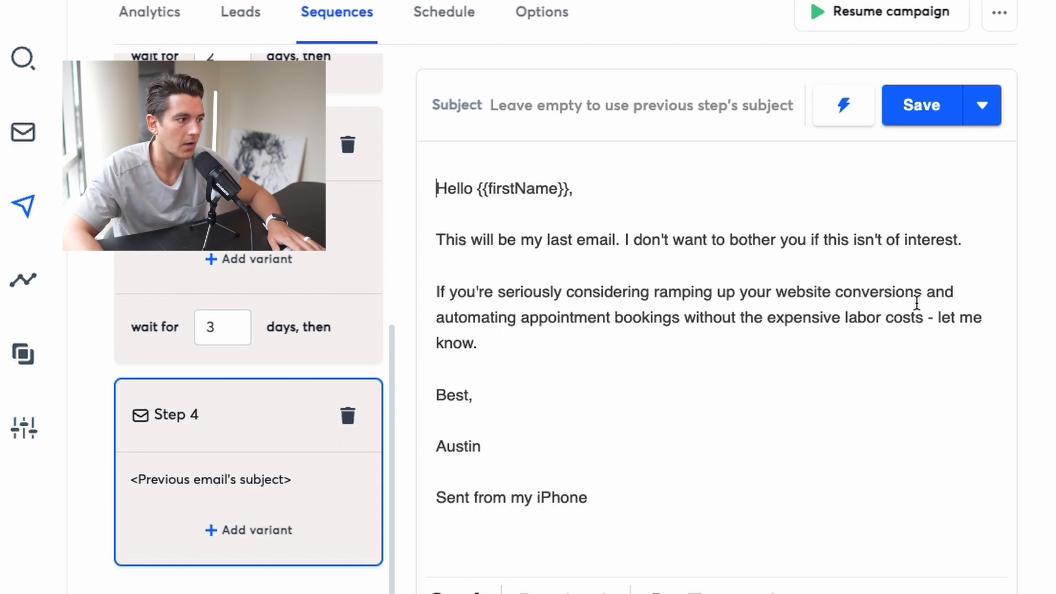
Insert the First Name variable into the Step 4 subject so it reads "Final Touch Base, {{firstName}}"
click(843, 104)
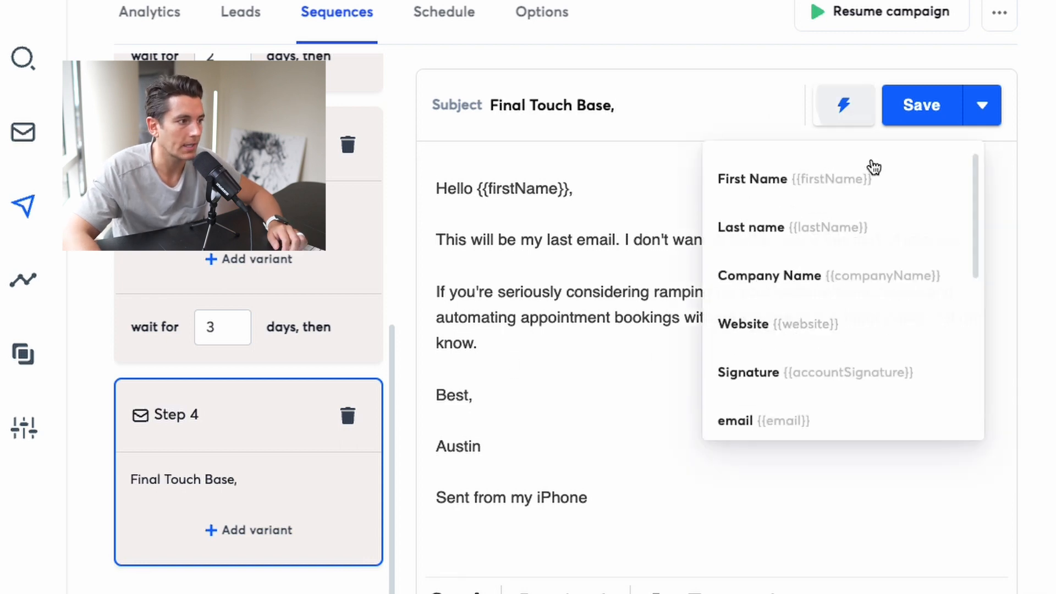
click(798, 179)
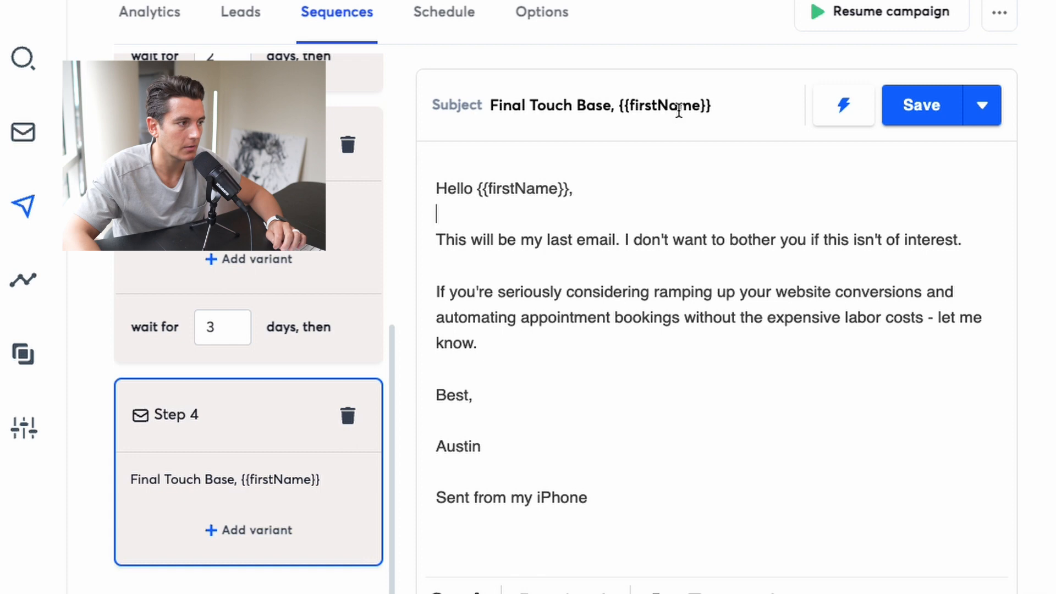
Review the Step 4 email's closing offer and the waiting days between the sequence steps
mouse_move(435, 292)
mouse_down()
mouse_move(561, 317)
mouse_move(571, 341)
mouse_move(438, 288)
mouse_up()
click(570, 341)
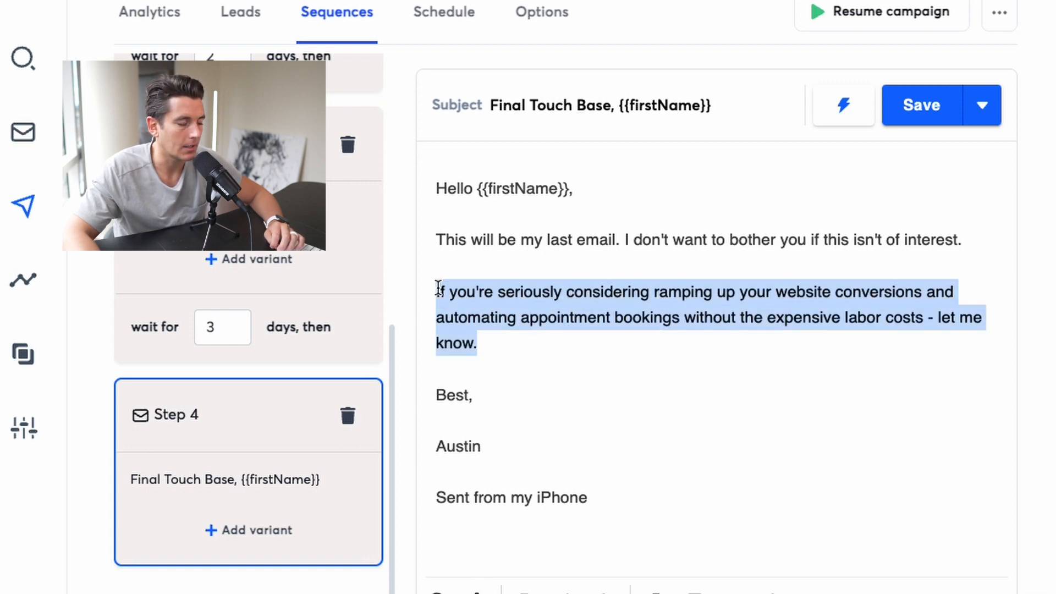
click(481, 308)
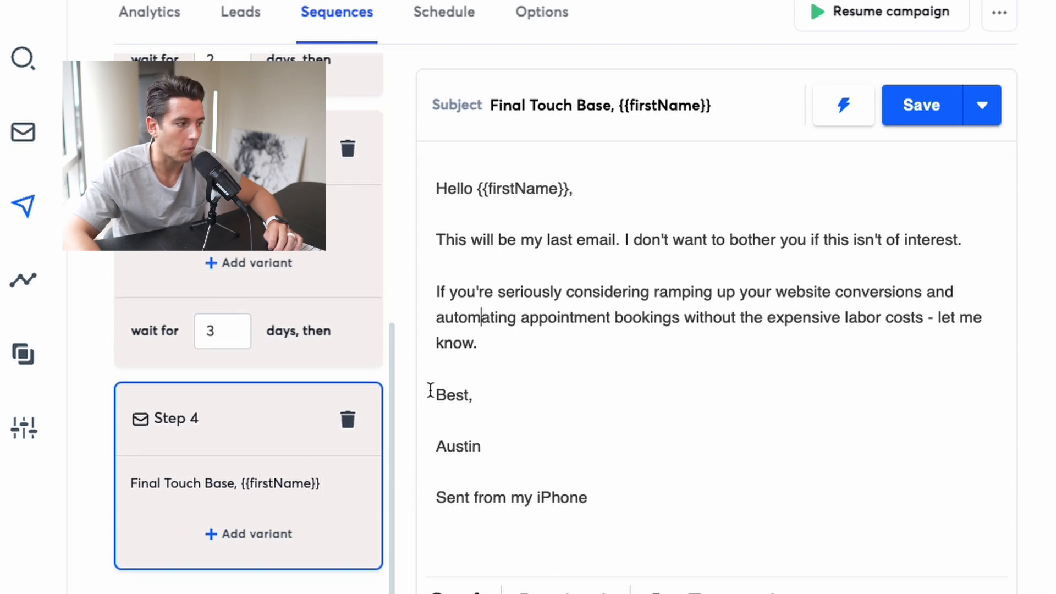
scroll(275, 451, up, 10)
scroll(237, 279, down, 7)
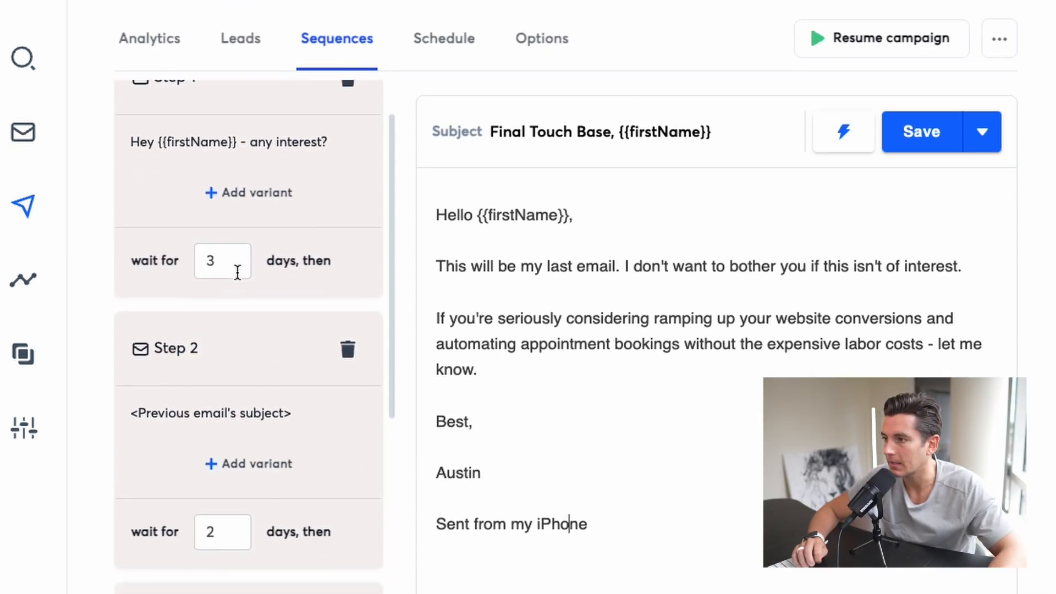
scroll(238, 272, up, 3)
scroll(238, 272, up, 3)
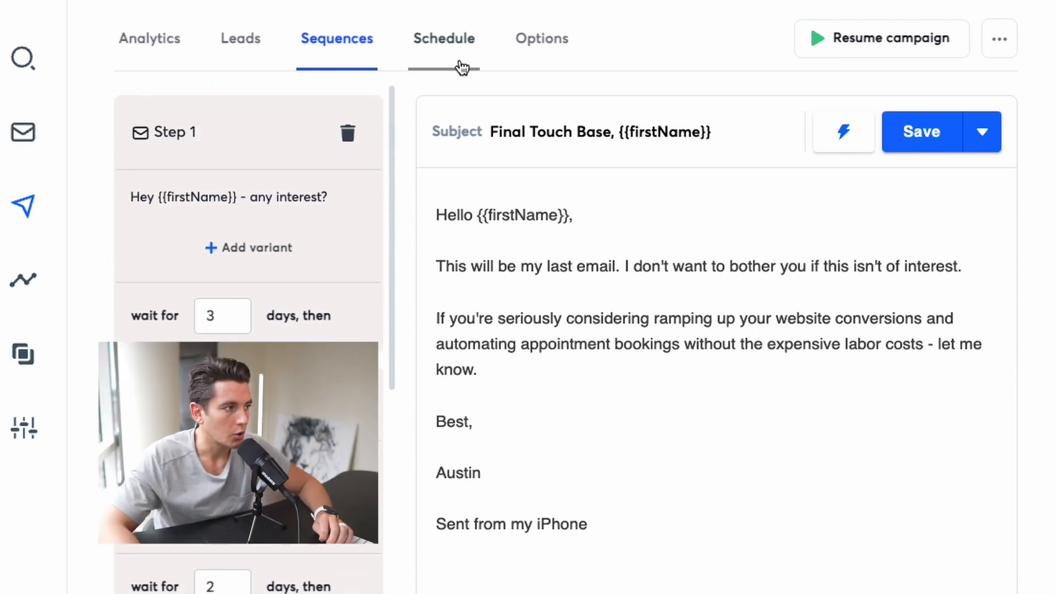
Open the campaign's schedule and check its sending days, hours and time zone
click(462, 68)
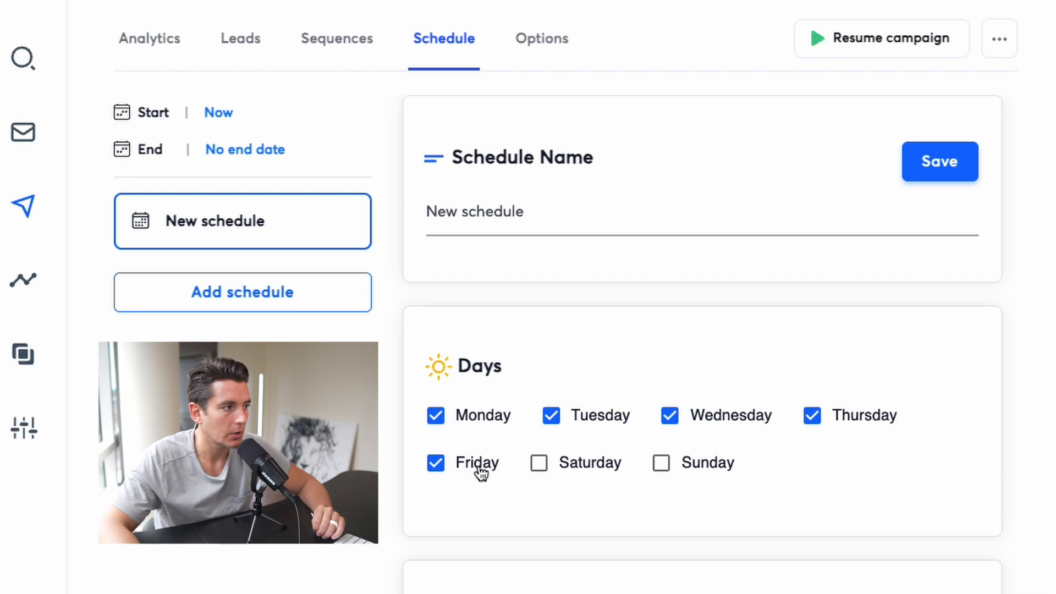
scroll(480, 472, down, 5)
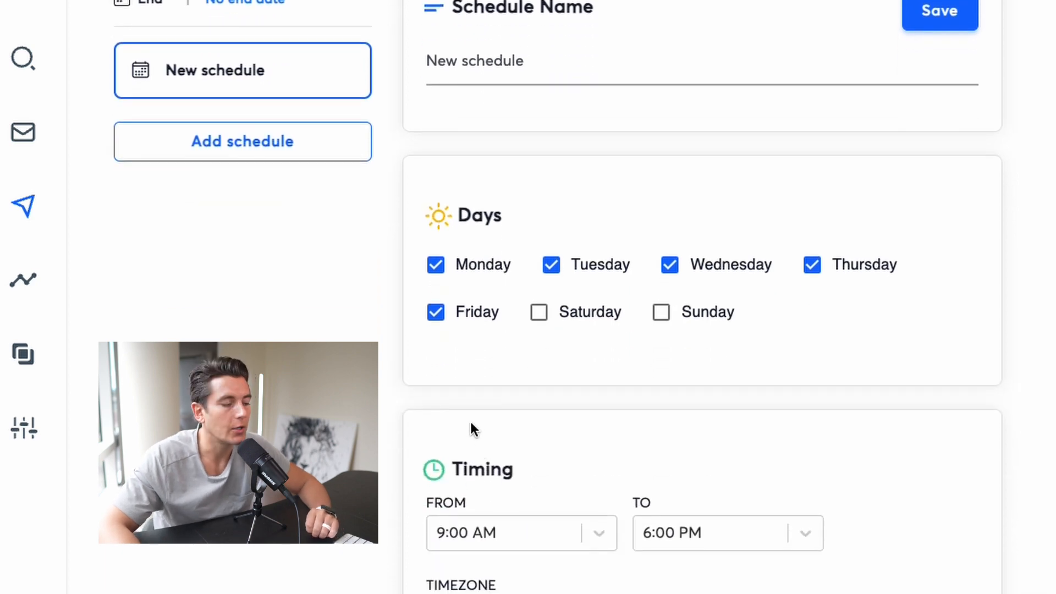
scroll(473, 429, down, 1)
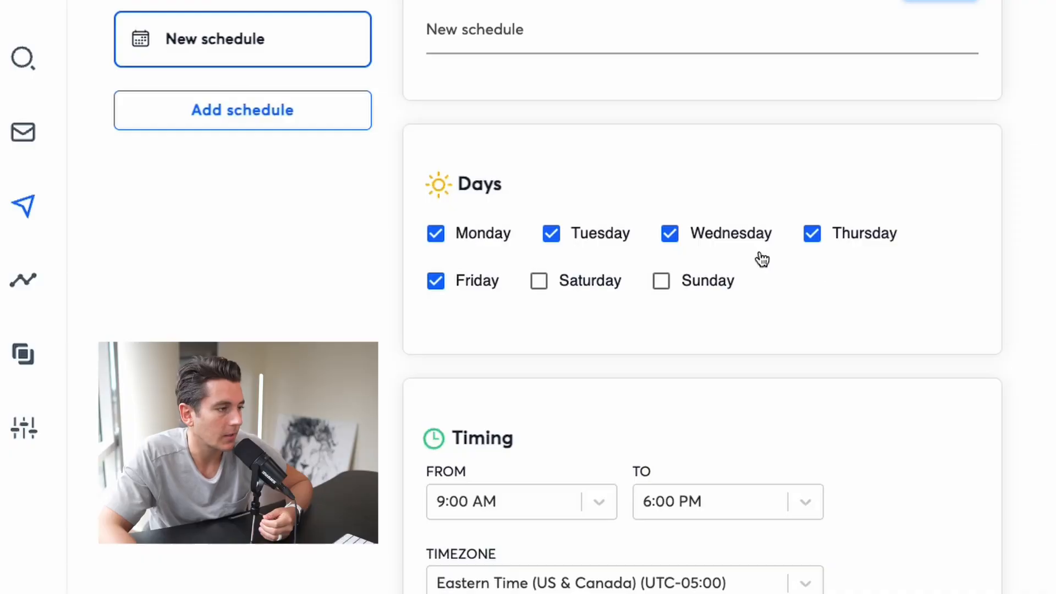
scroll(740, 307, down, 3)
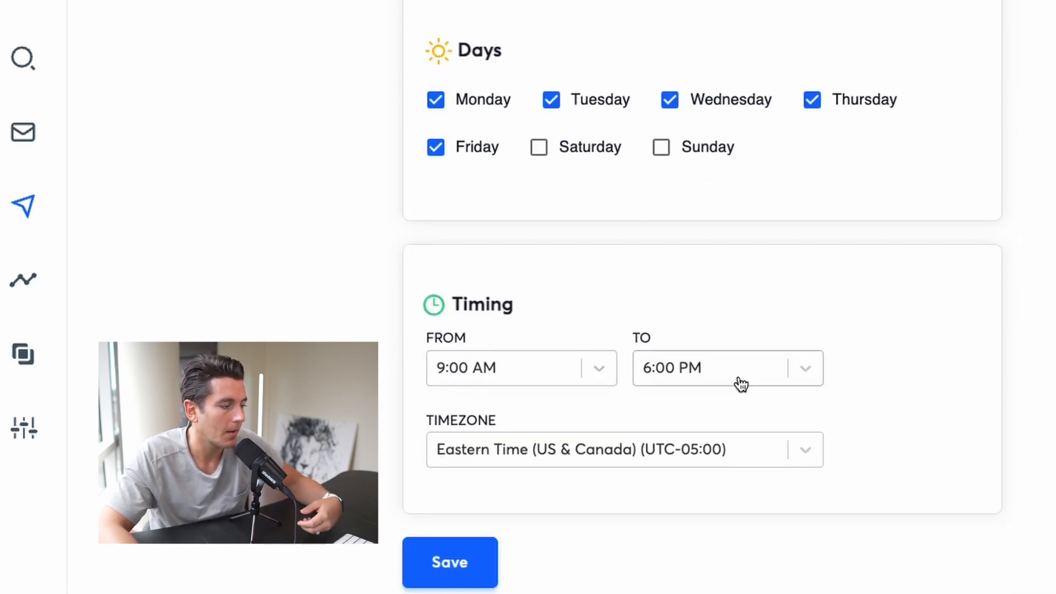
scroll(698, 365, up, 5)
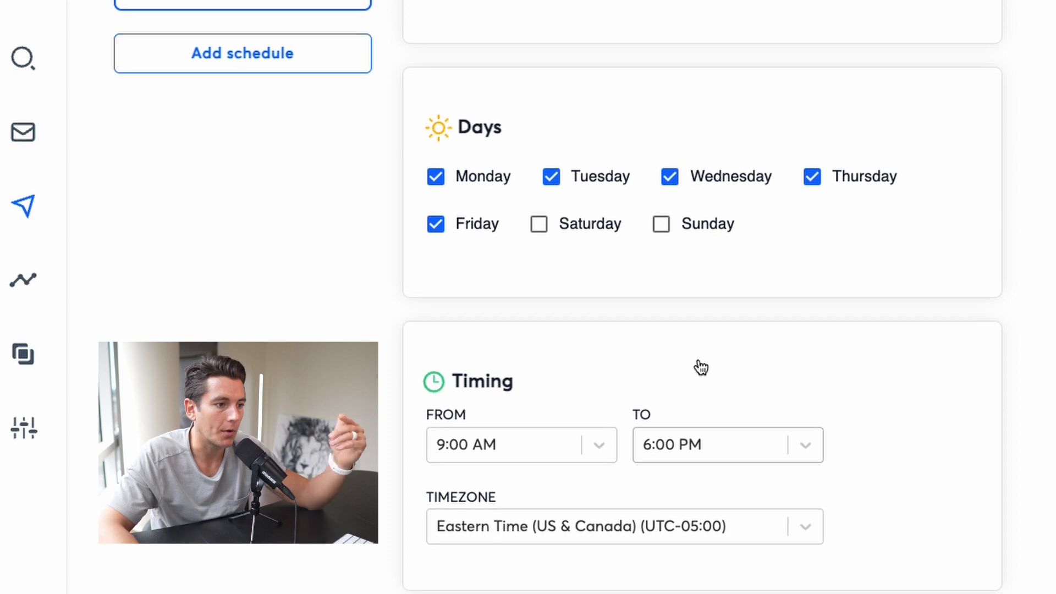
scroll(629, 350, up, 3)
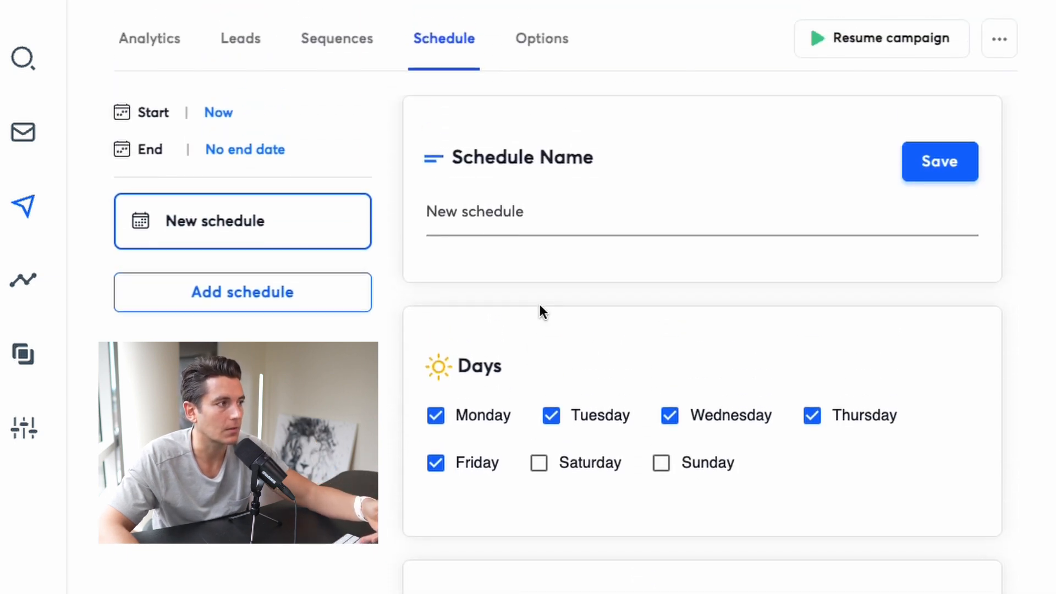
Open the campaign's sending options and look through the email accounts available for sending
click(544, 63)
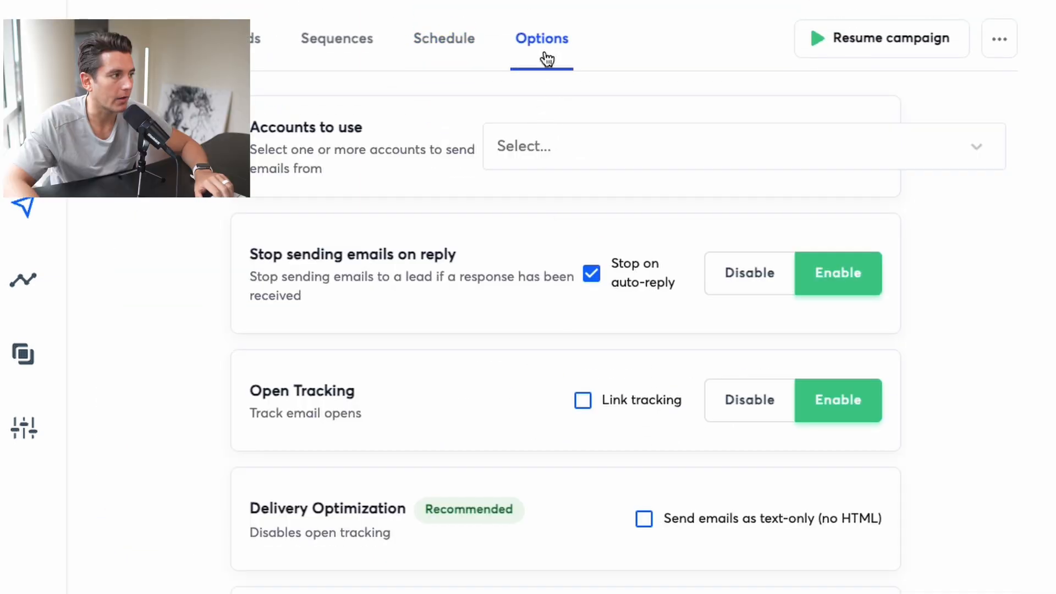
click(543, 165)
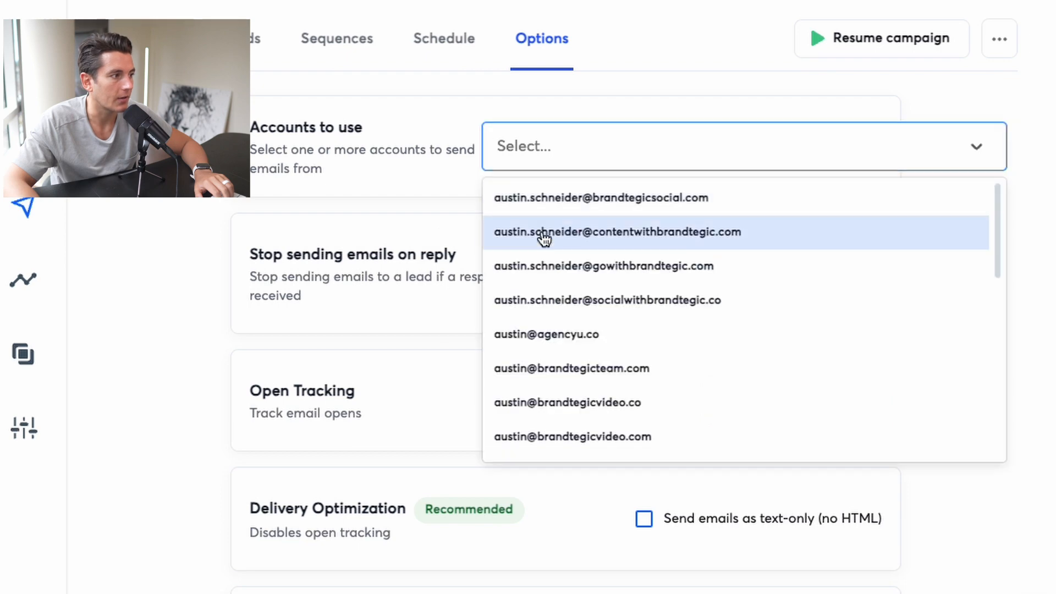
click(546, 235)
click(762, 147)
Turn off Stop on auto-reply while keeping Stop sending emails on reply enabled
drag(271, 254, 441, 279)
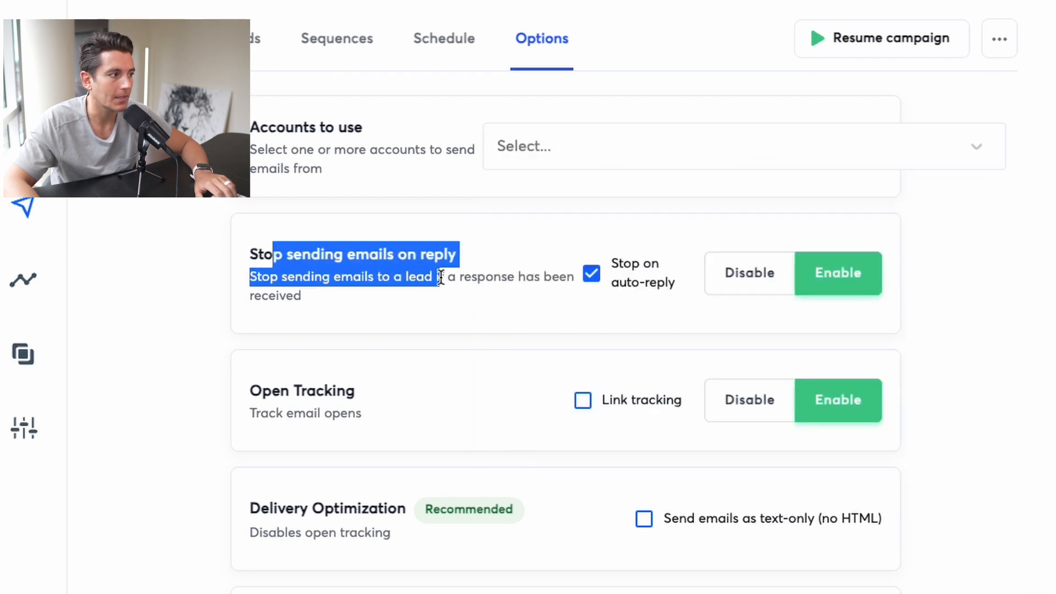
click(441, 282)
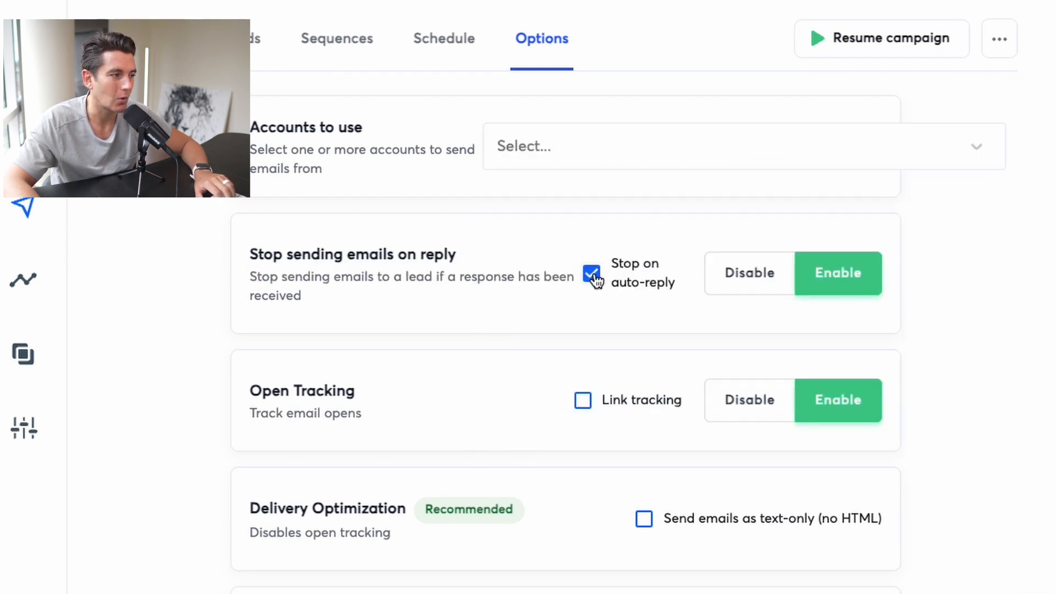
scroll(502, 306, down, 3)
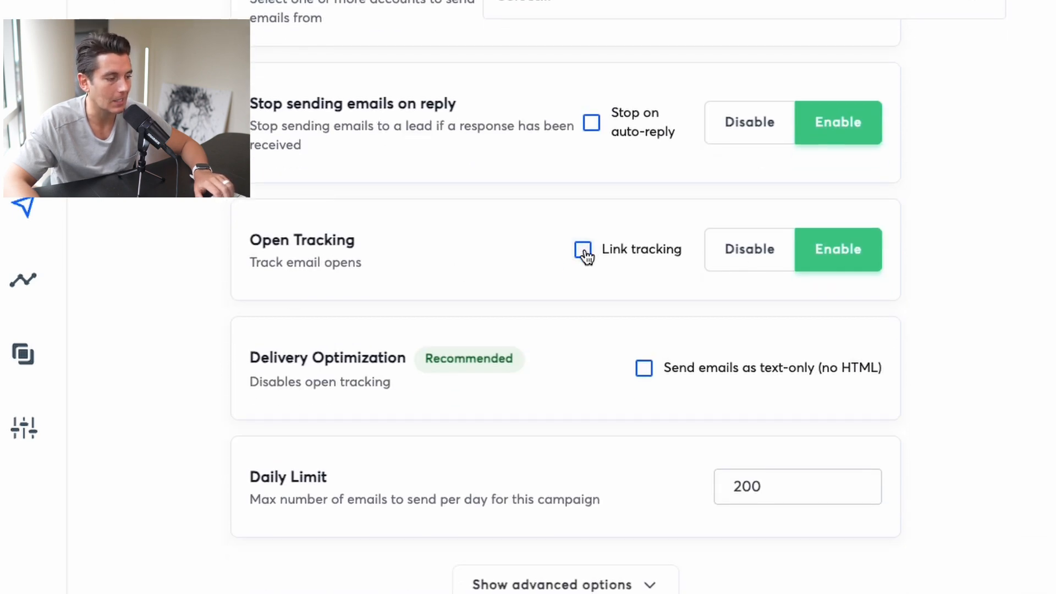
Set the campaign's daily sending limit to 500 emails
scroll(457, 267, down, 2)
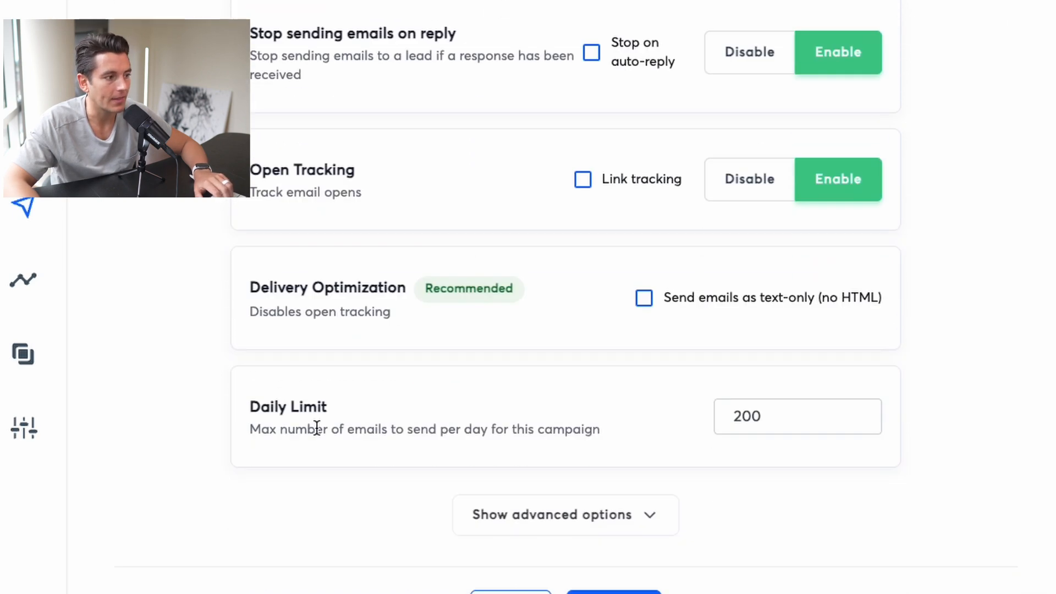
double_click(753, 421)
text(500)
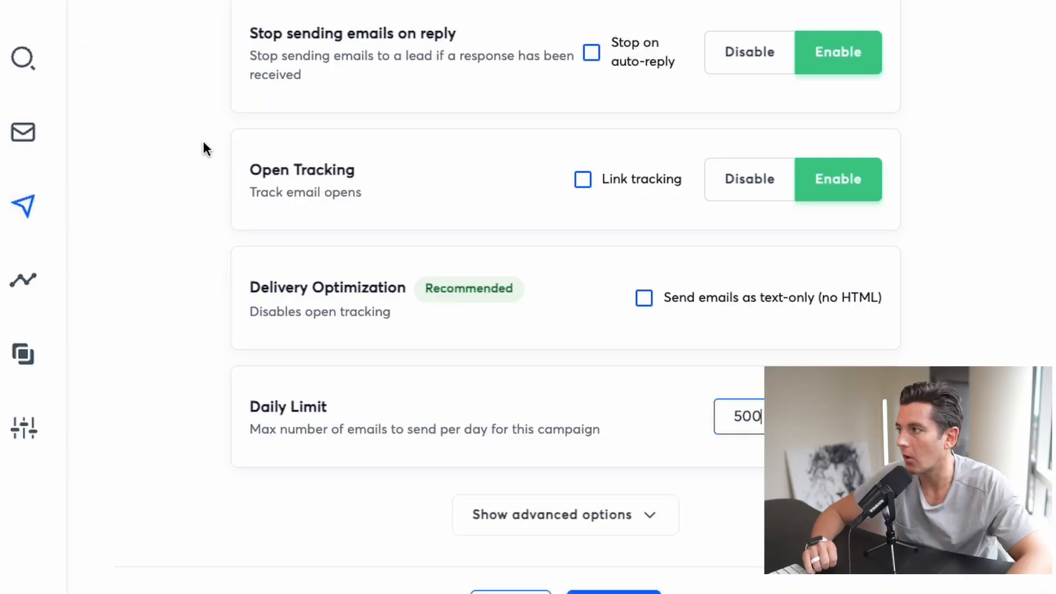
Open the campaign's analytics and review the Contacted, Opened, Replied and Opportunities metrics
scroll(203, 146, up, 5)
click(124, 51)
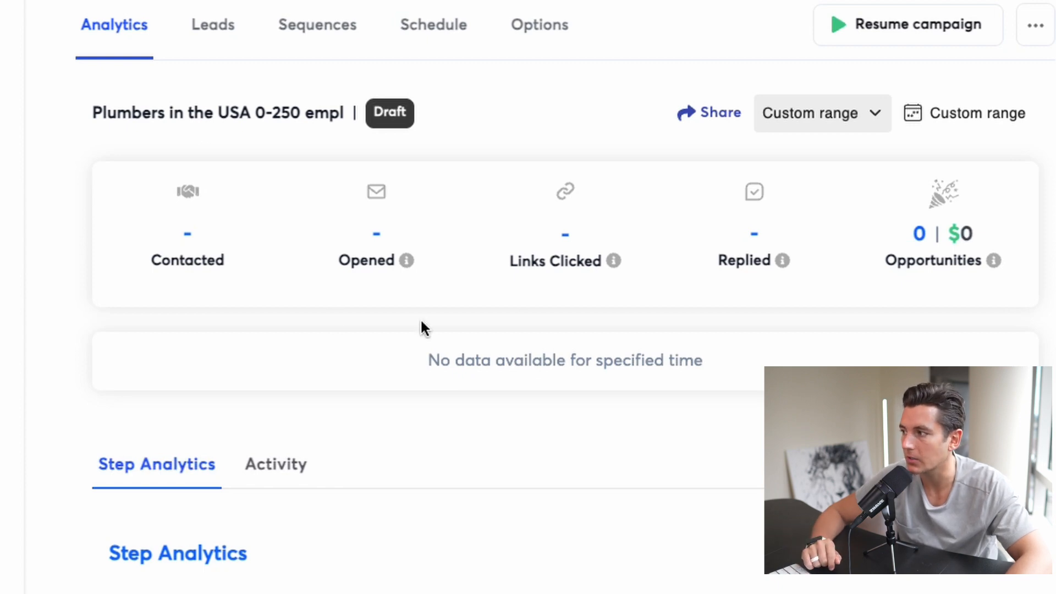
double_click(187, 263)
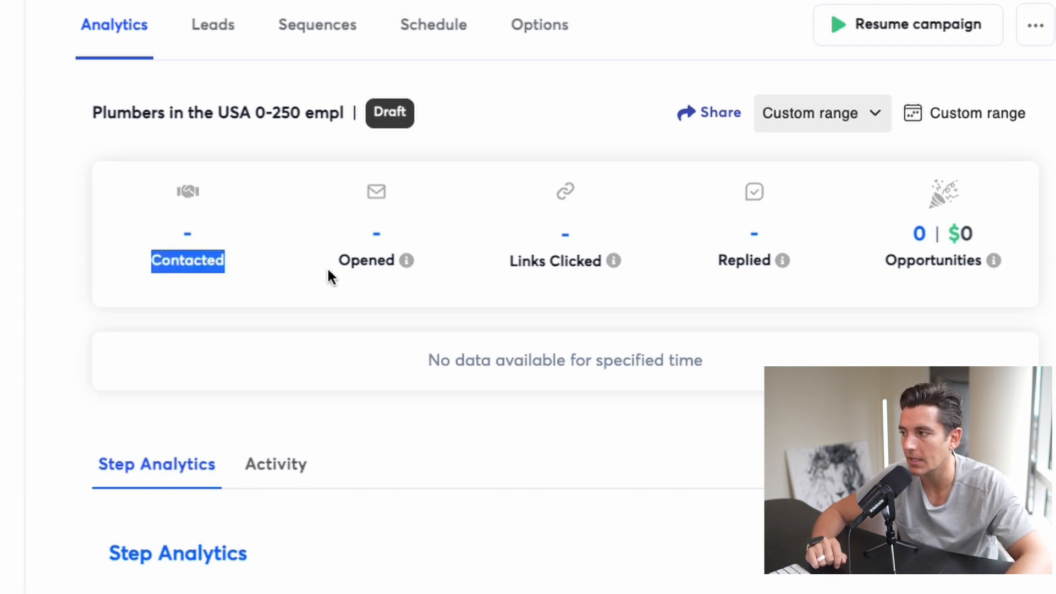
double_click(346, 260)
double_click(747, 259)
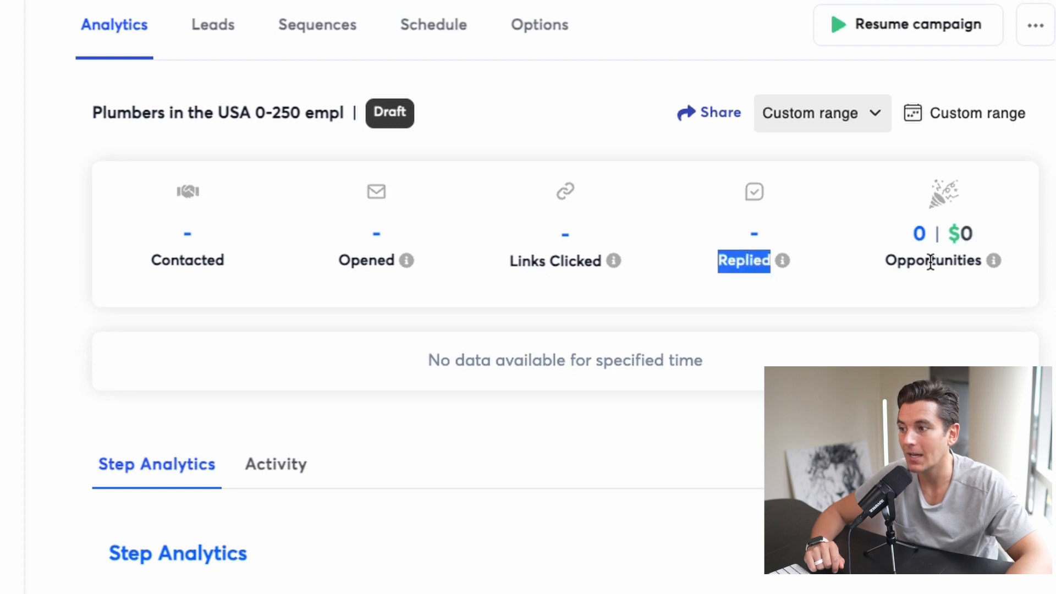
double_click(917, 262)
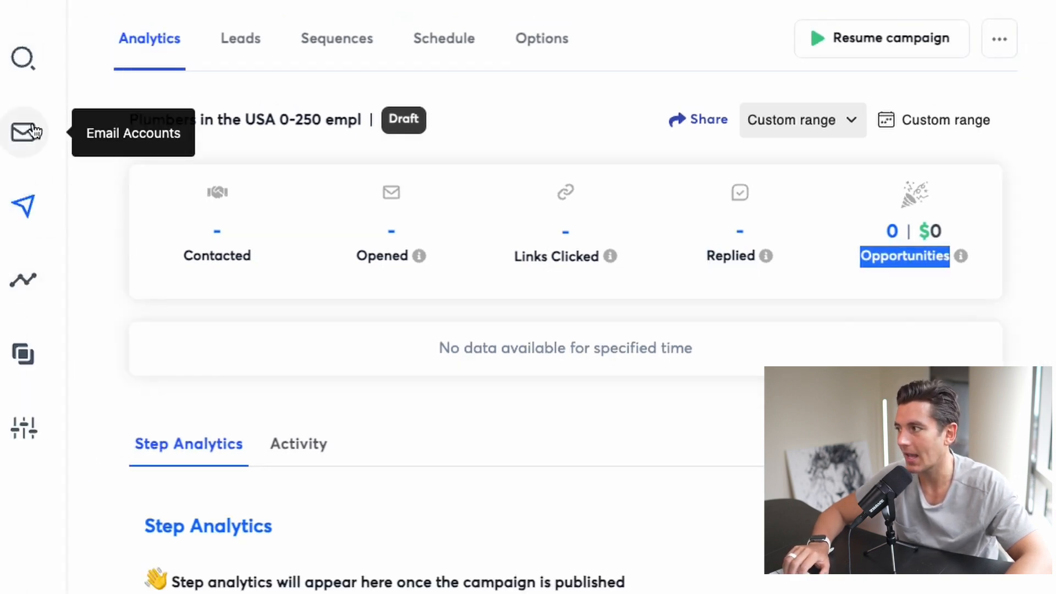
Find the reply accepting the real estate examples in the Unibox and change its status from Lead to Interested
click(23, 132)
click(24, 355)
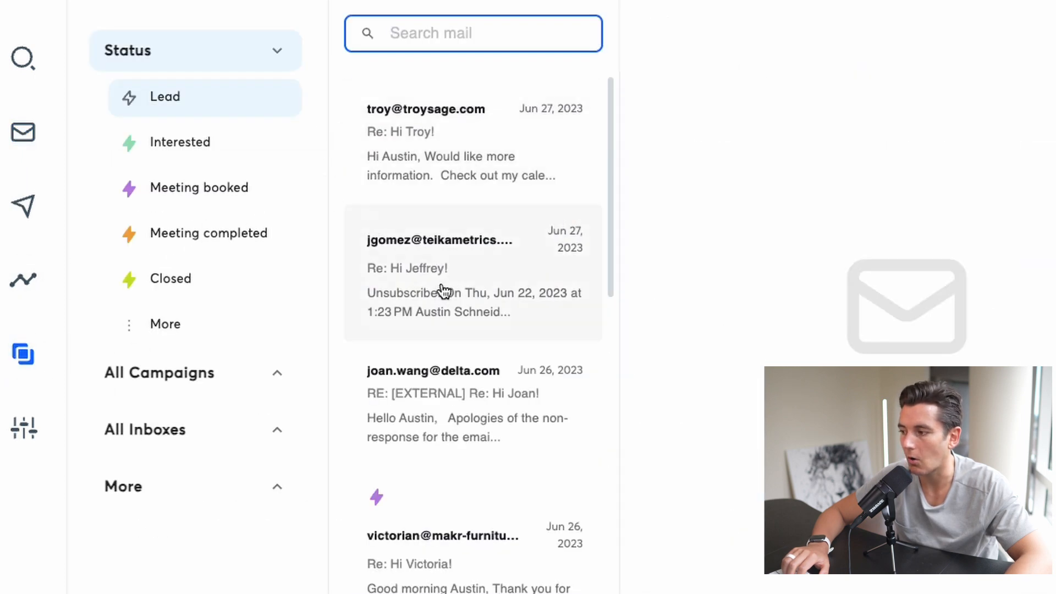
scroll(442, 290, down, 5)
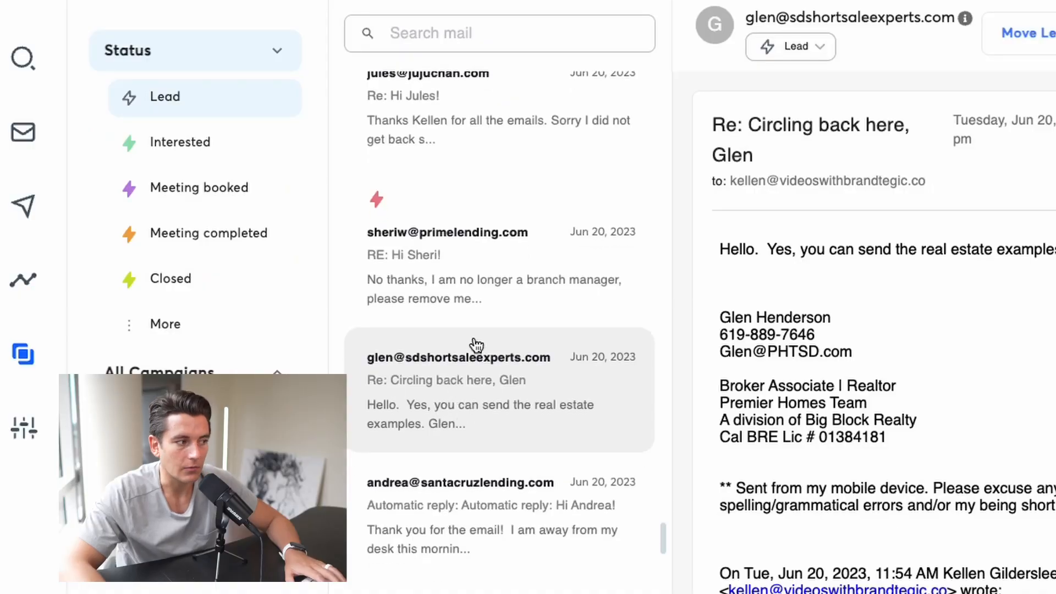
click(796, 46)
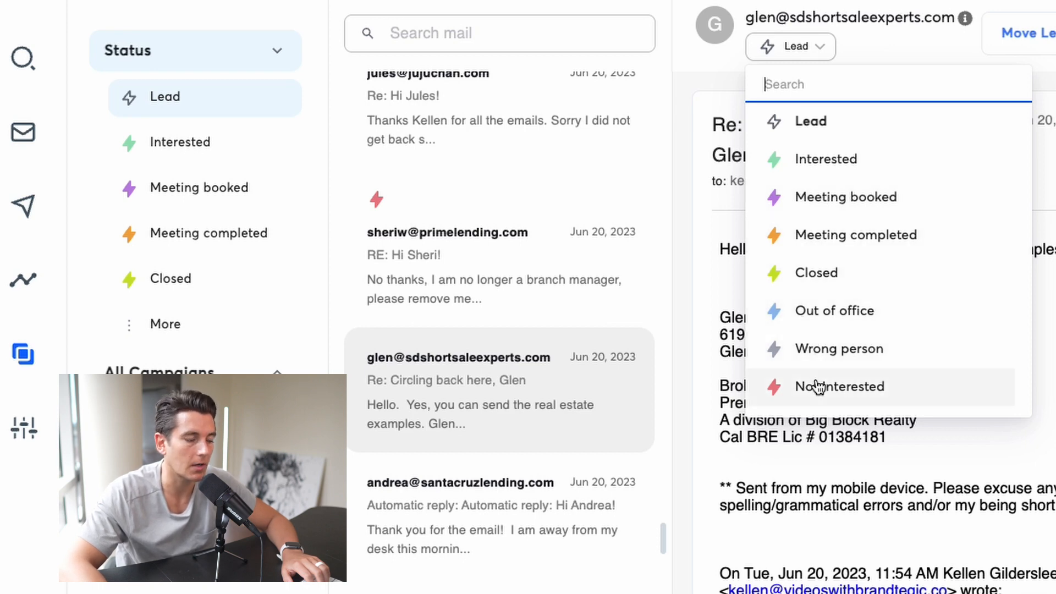
click(812, 160)
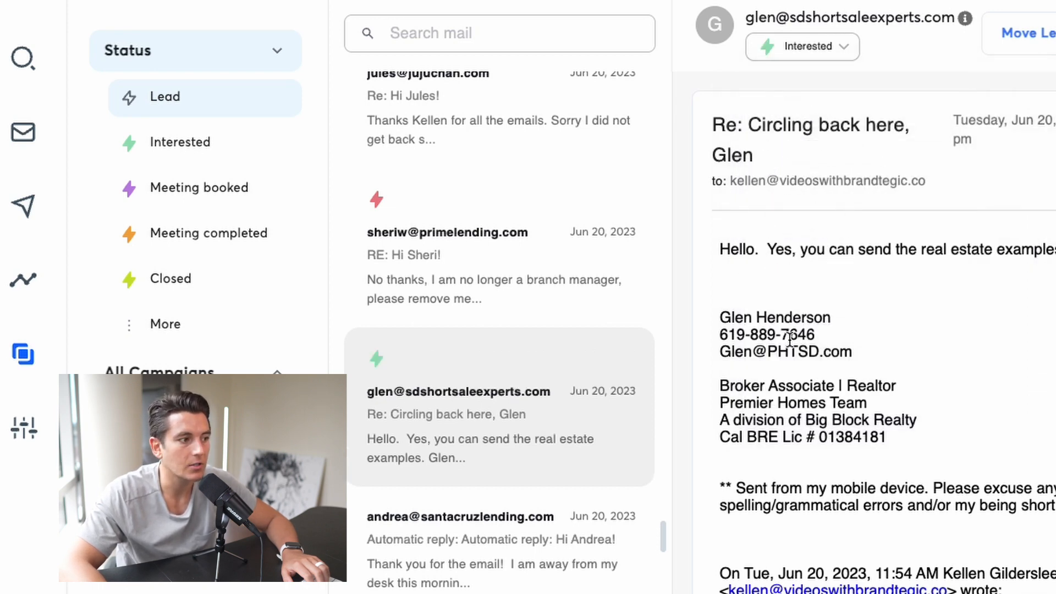
Filter the inbox by the Interested status and look through the matching replies
click(187, 143)
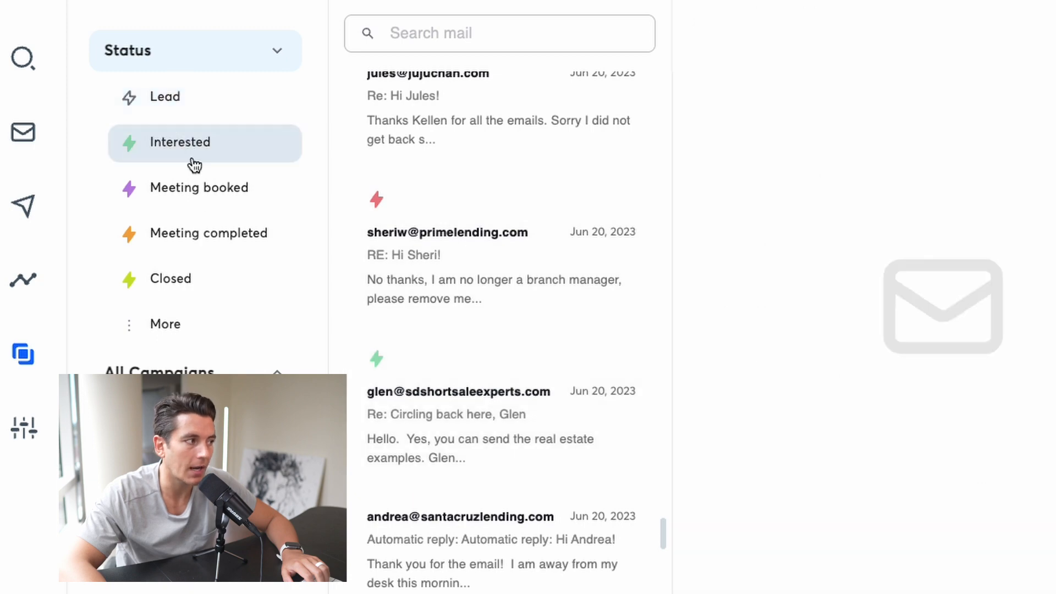
scroll(461, 259, up, 10)
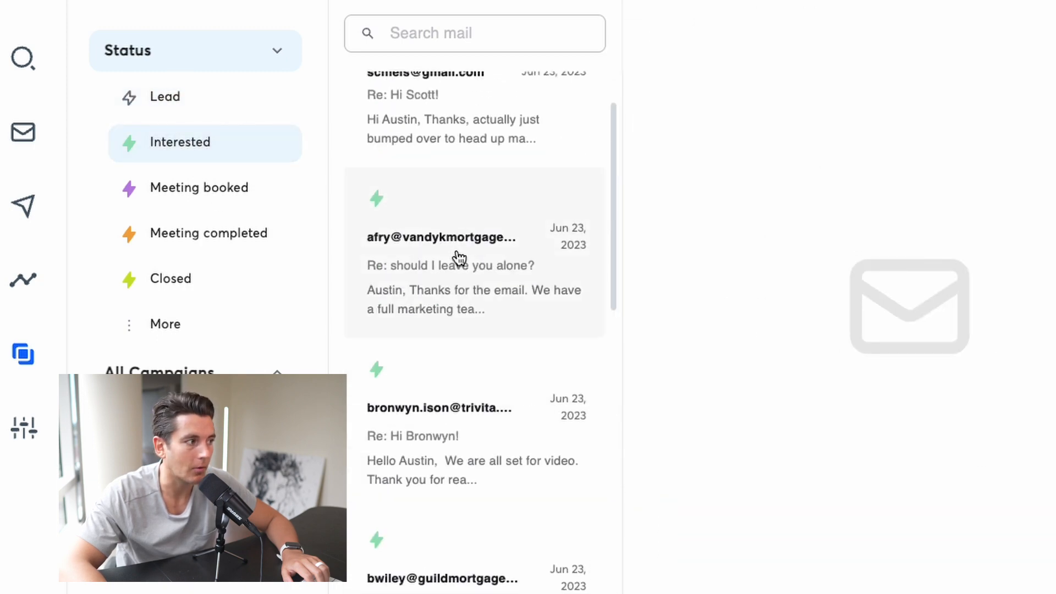
scroll(459, 258, down, 15)
scroll(459, 259, down, 10)
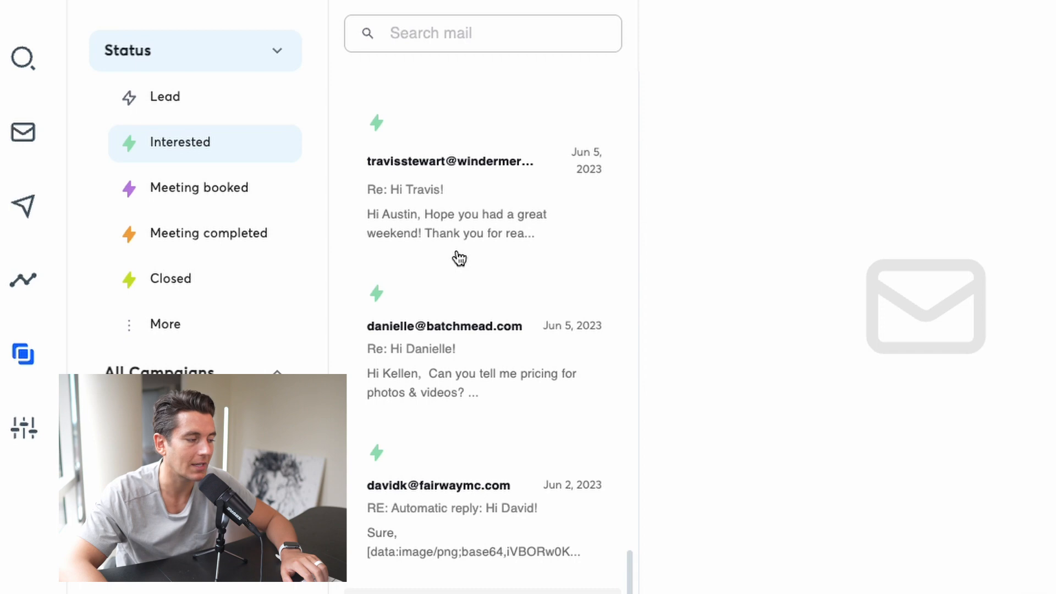
Open the CRM board and view its deals by campaign, ending on Branch Managers
click(441, 18)
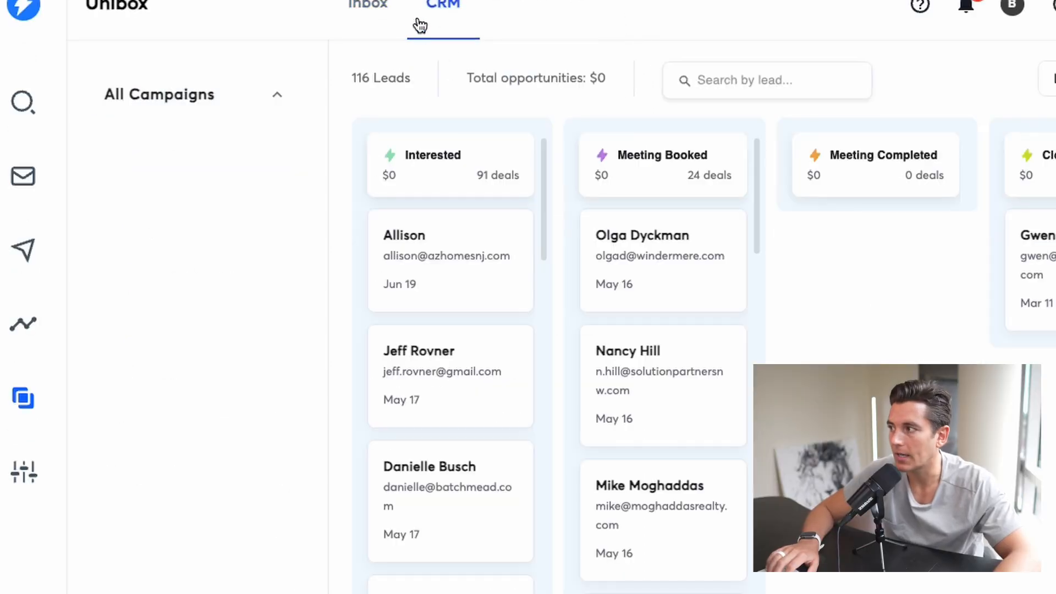
click(275, 96)
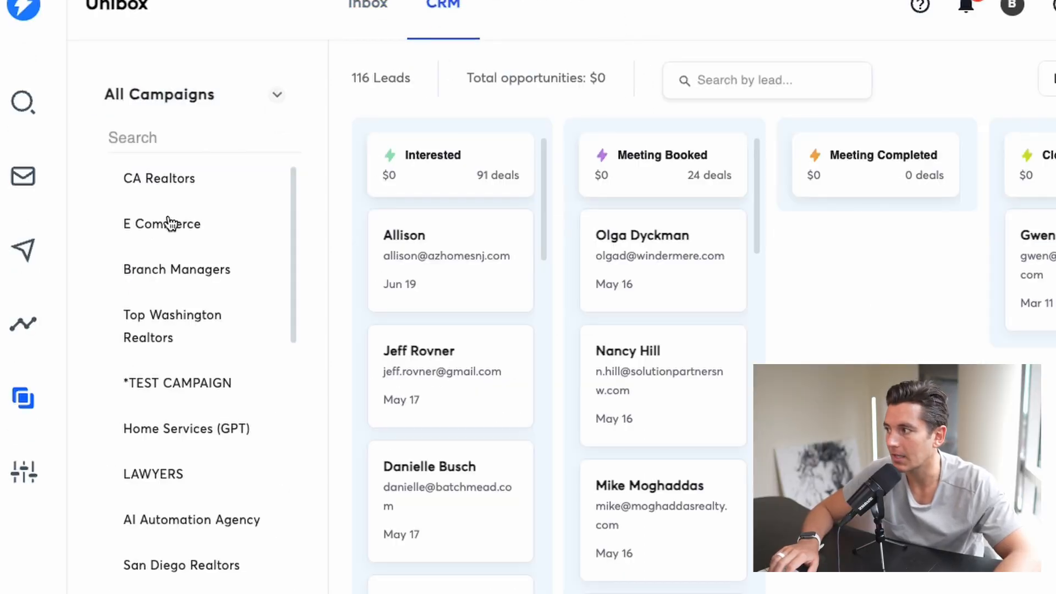
click(193, 331)
click(195, 260)
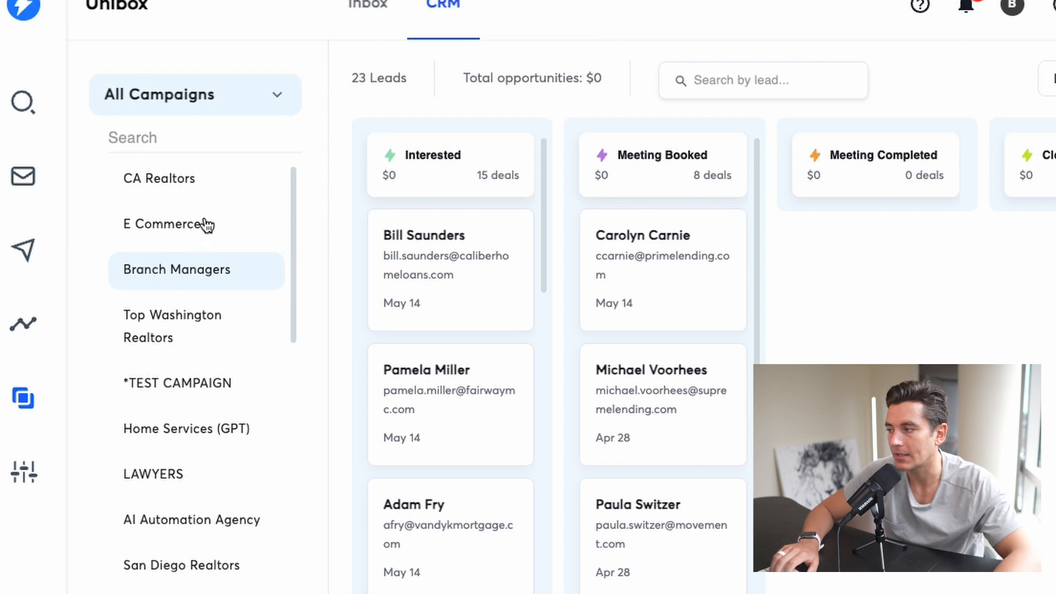